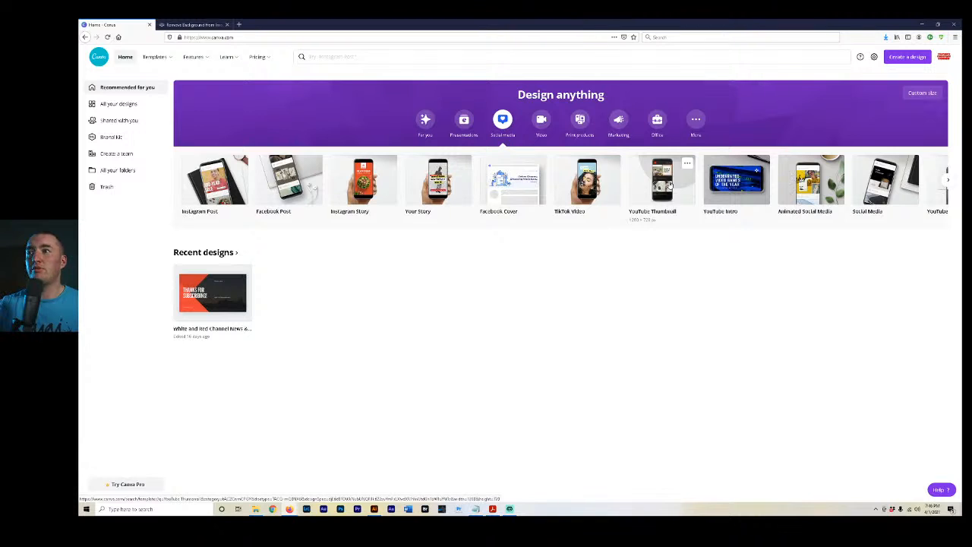
# Browse the YouTube Thumbnail templates and create a blank YouTube Thumbnail design.
pyautogui.click(670, 185)
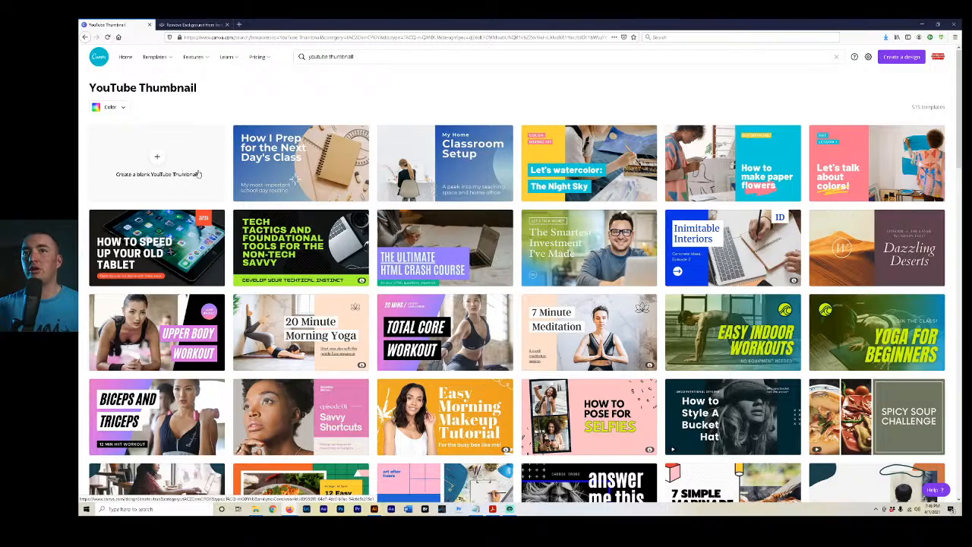
pyautogui.scroll(-3, 448, 220)
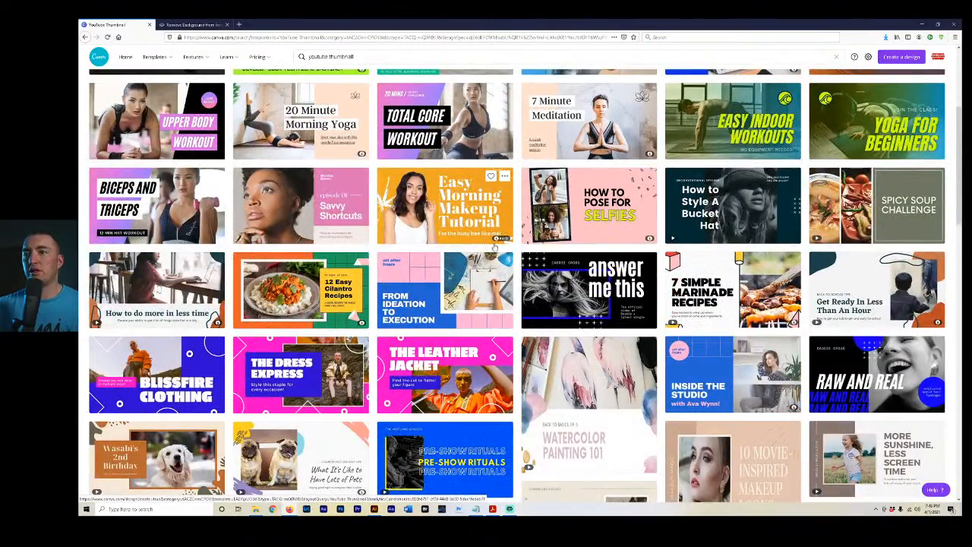
pyautogui.scroll(-3, 494, 243)
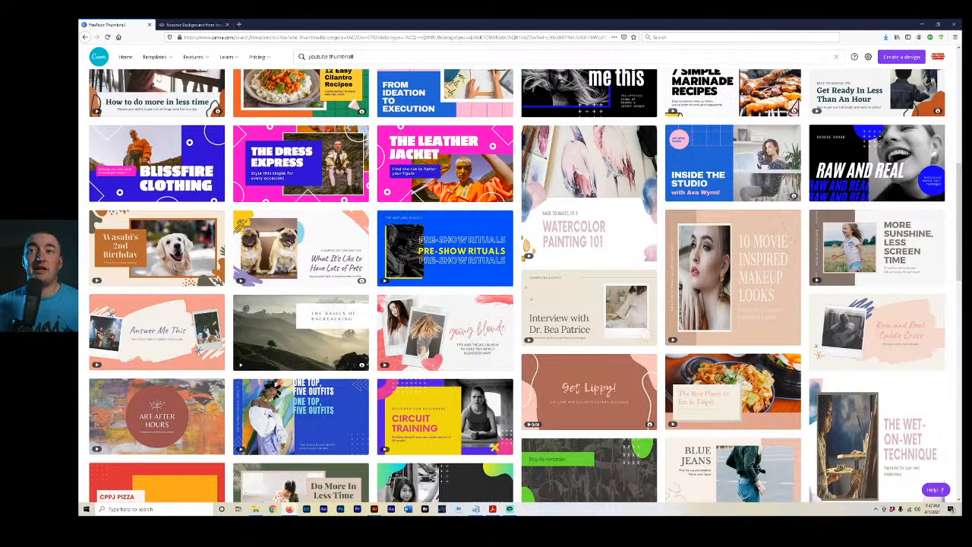
pyautogui.scroll(8, 290, 229)
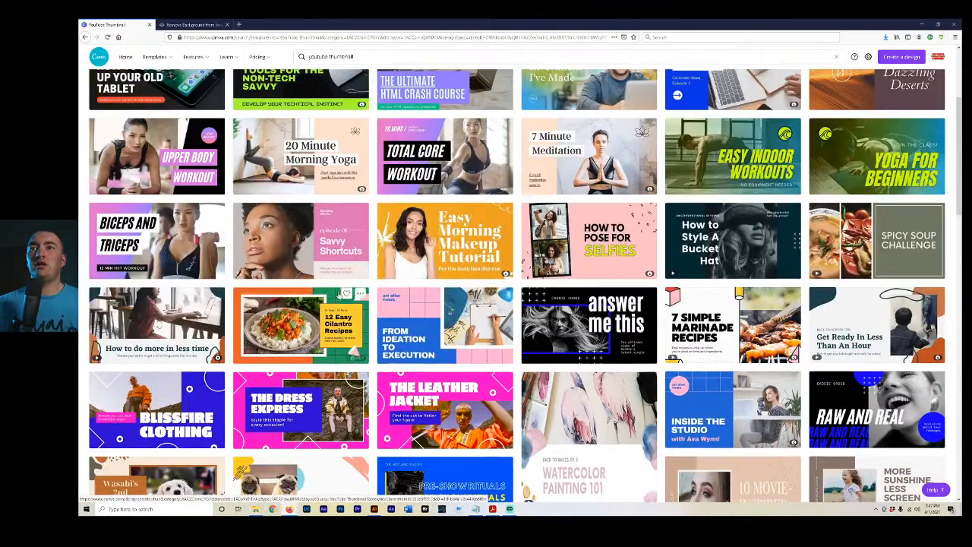
pyautogui.click(158, 159)
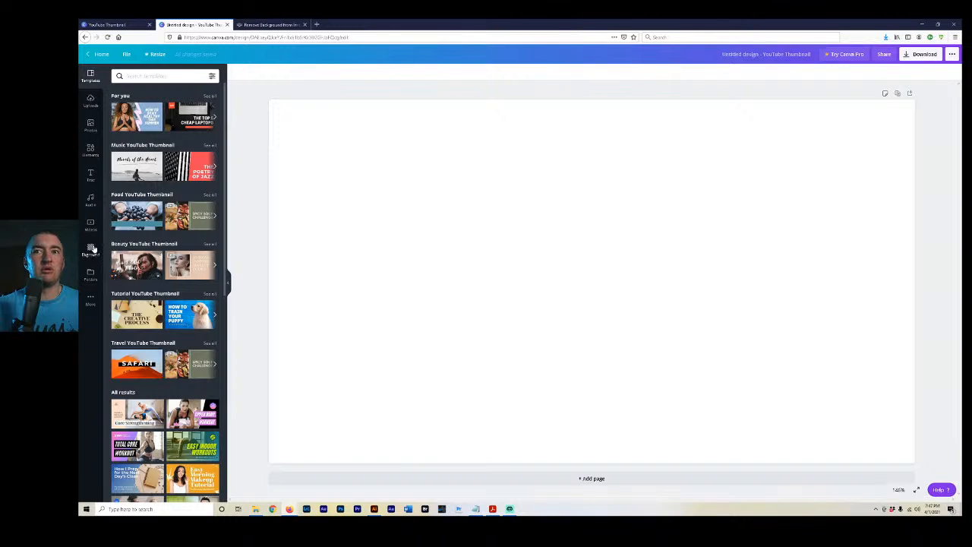
# Fill the blank thumbnail's background with the dark gray default color.
pyautogui.click(91, 249)
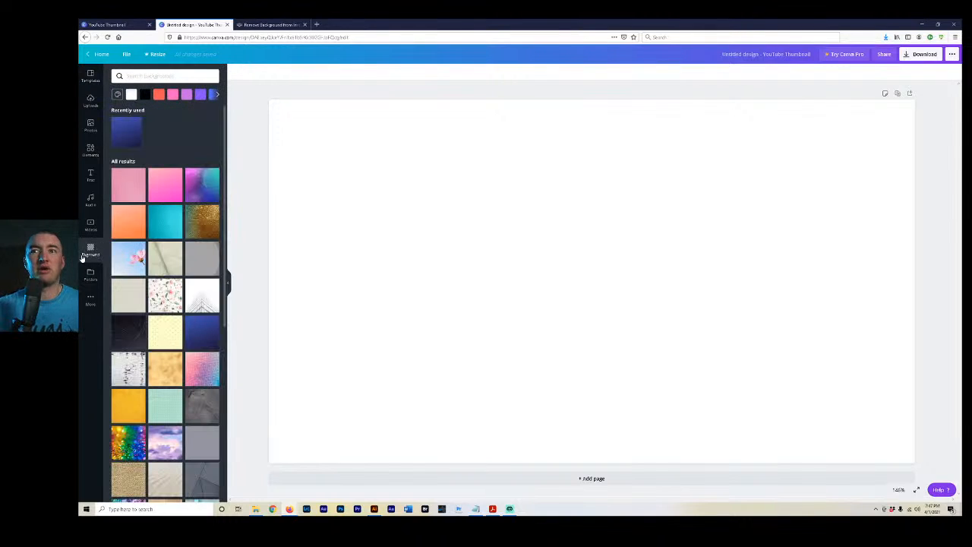
pyautogui.click(118, 95)
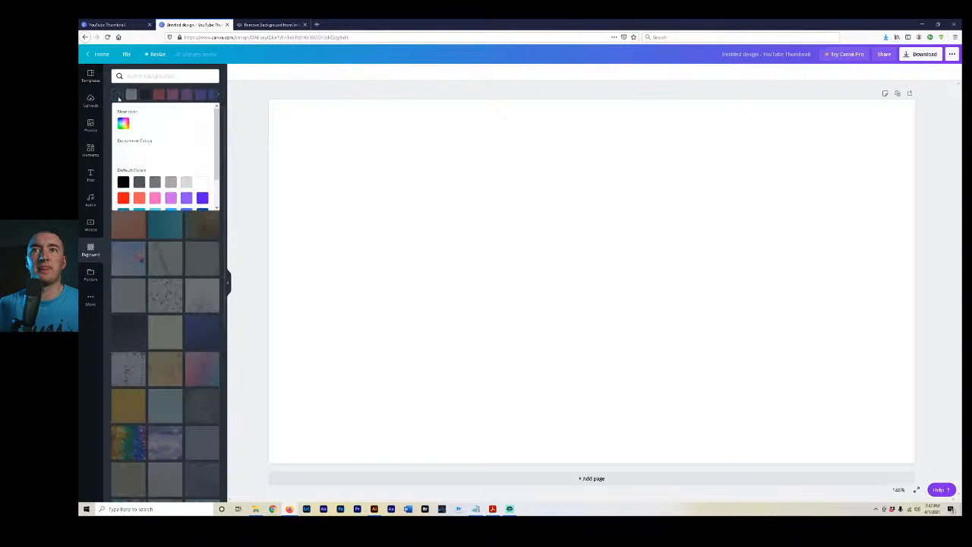
pyautogui.click(170, 183)
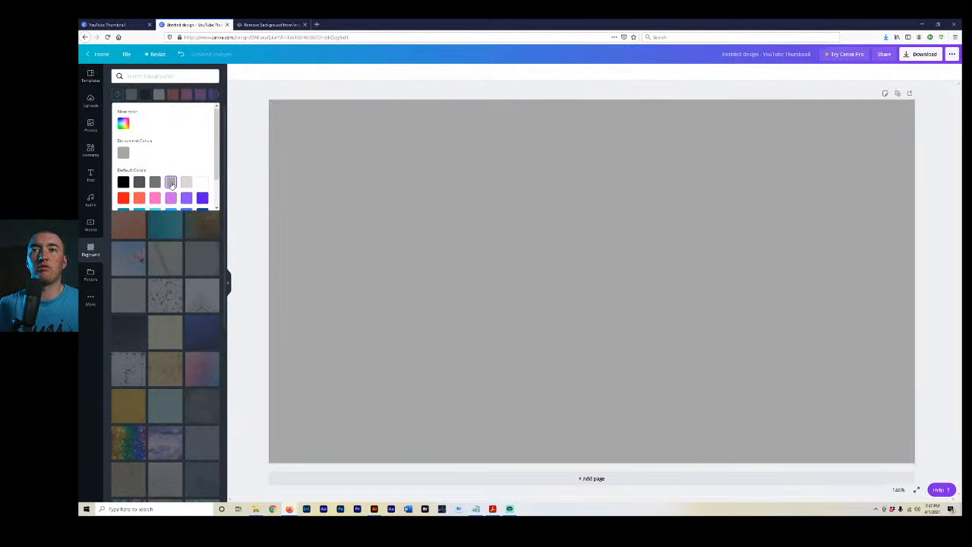
pyautogui.click(364, 75)
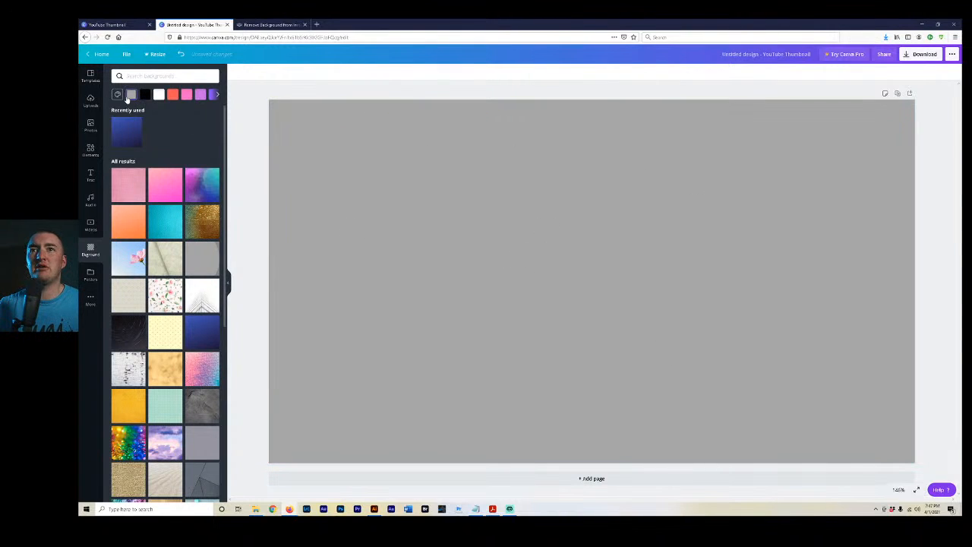
pyautogui.click(130, 96)
pyautogui.click(154, 182)
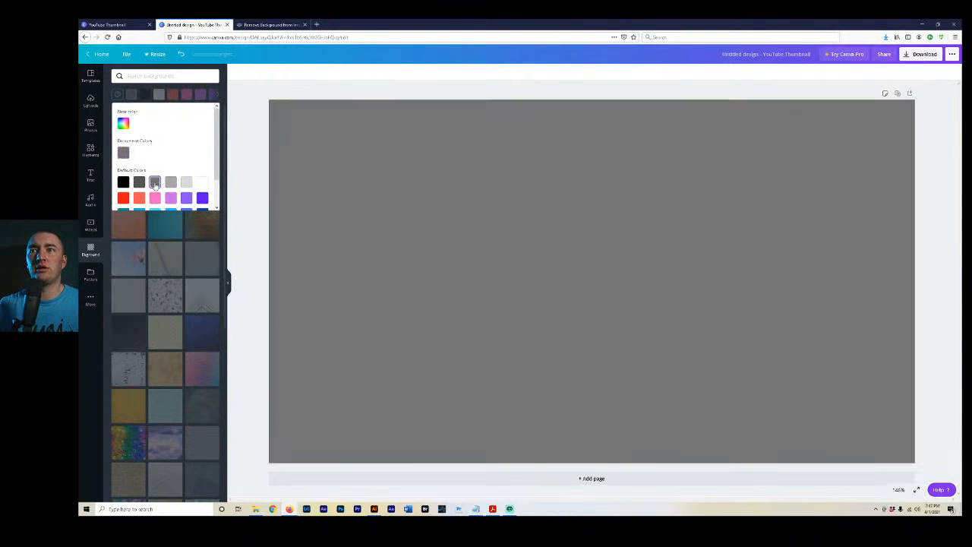
pyautogui.click(139, 183)
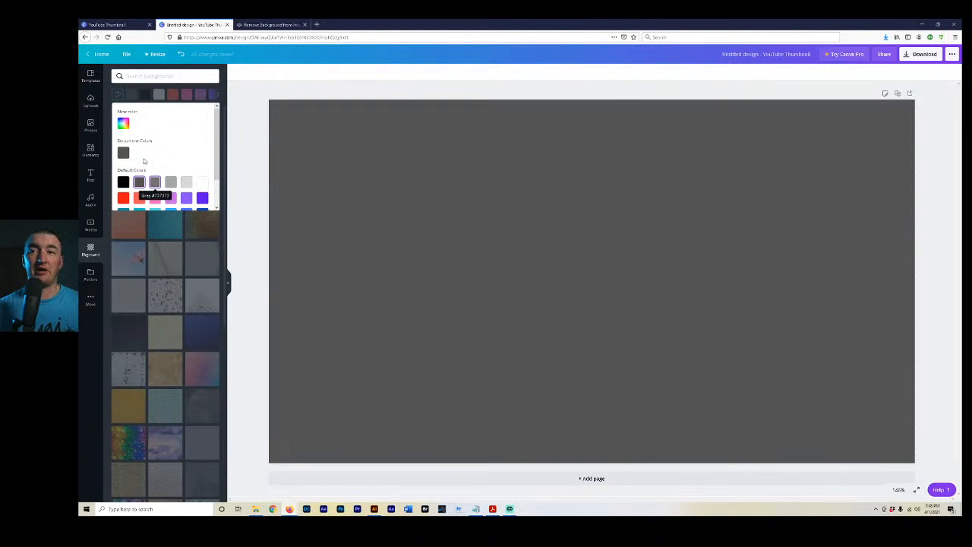
pyautogui.click(146, 77)
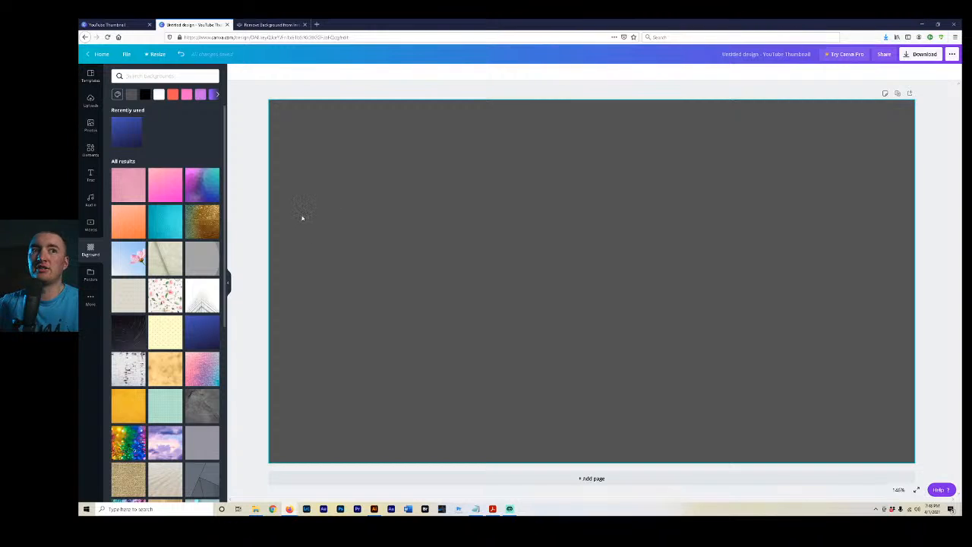
# Paste the copied rectangle onto the canvas and recolor it with a custom bright red.
pyautogui.click(447, 230)
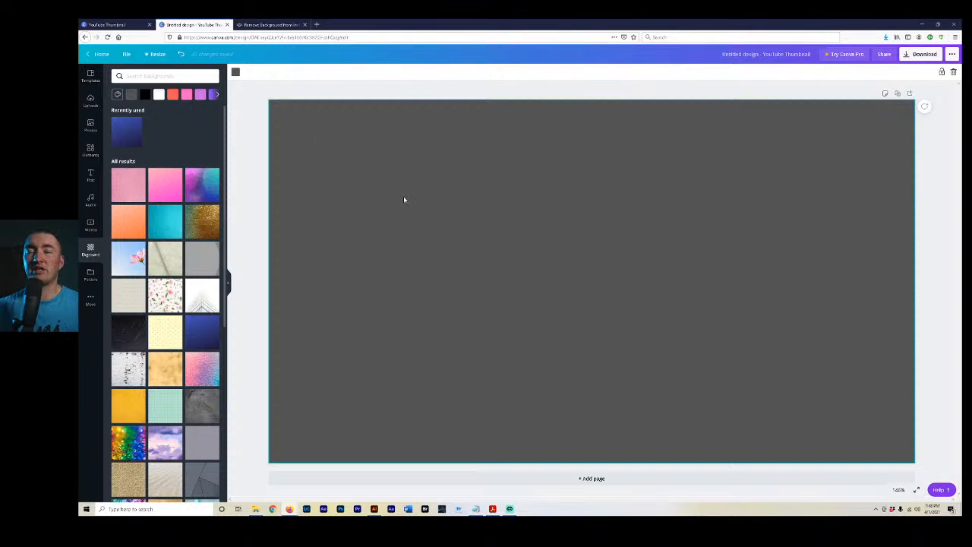
pyautogui.hotkey('ctrl', 'v')
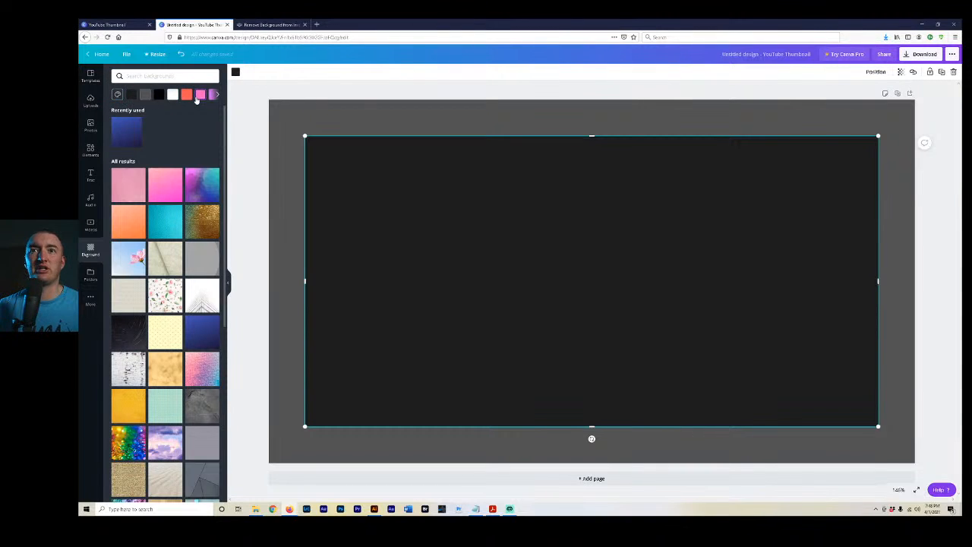
pyautogui.click(236, 74)
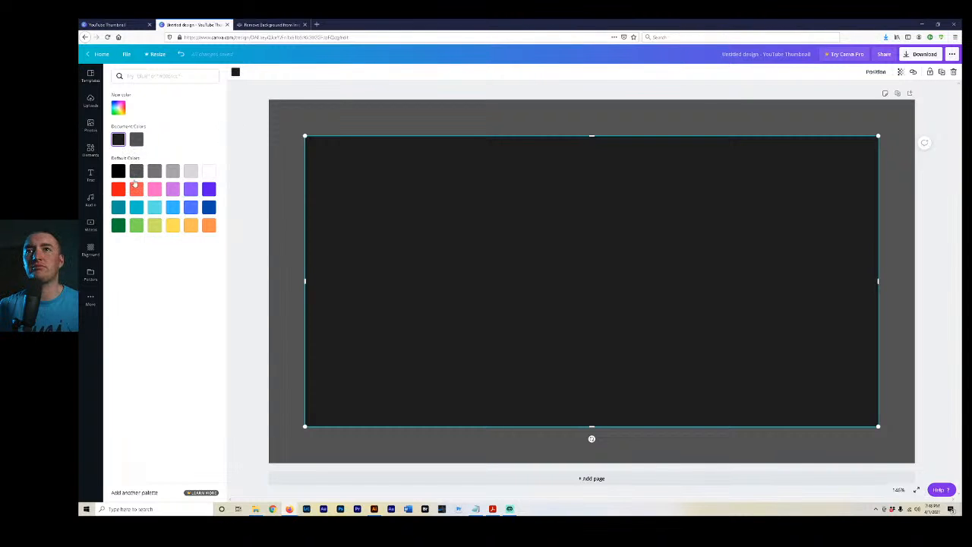
pyautogui.click(117, 108)
pyautogui.moveTo(169, 141); pyautogui.dragTo(217, 125)
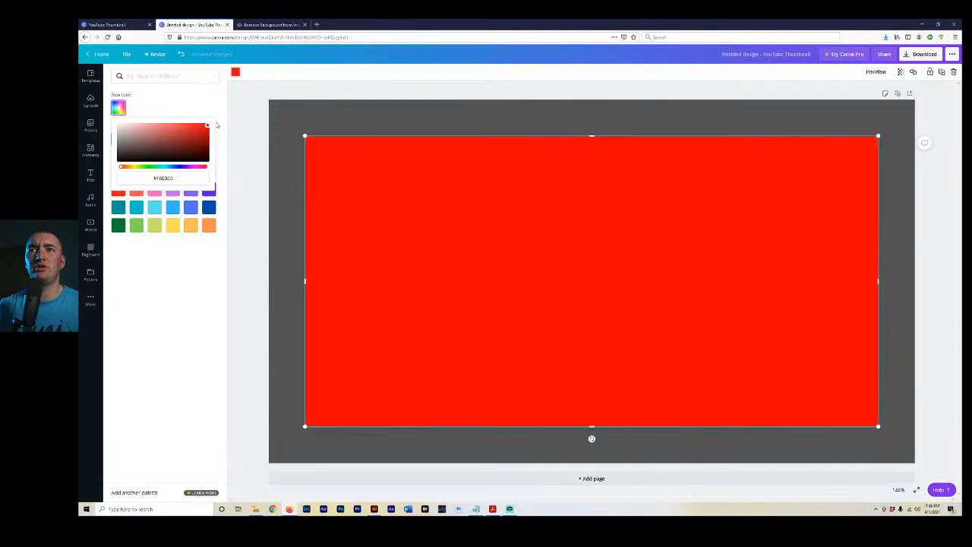
pyautogui.click(171, 304)
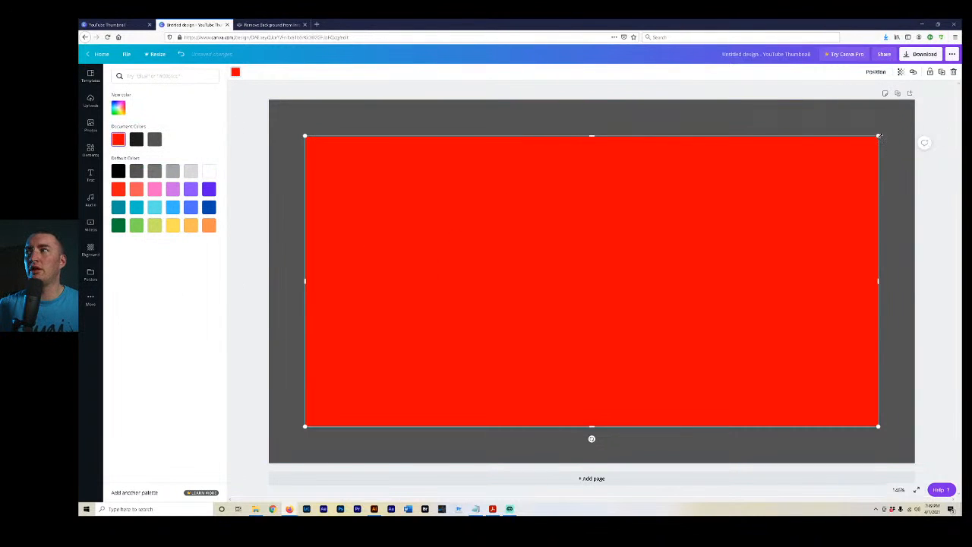
# Shrink the red rectangle into a bar in the canvas's lower-left area and place a duplicate above it, aligned and separated by a gap.
pyautogui.moveTo(877, 136); pyautogui.dragTo(607, 349)
pyautogui.moveTo(564, 383); pyautogui.dragTo(548, 408)
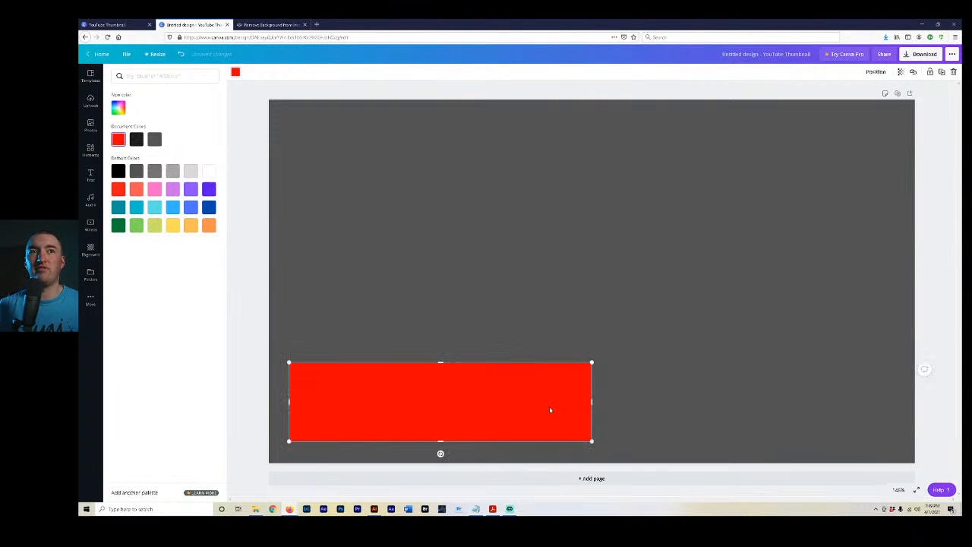
pyautogui.click(943, 72)
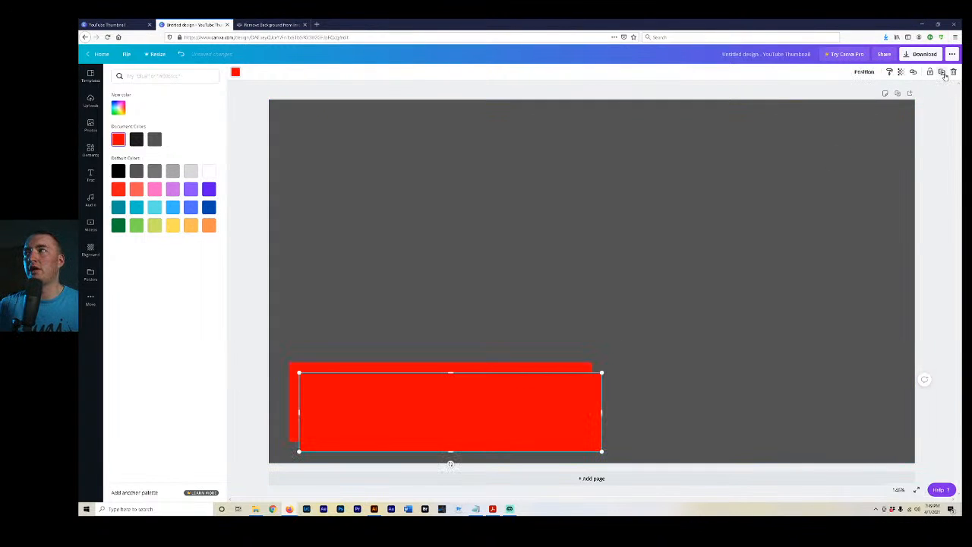
pyautogui.moveTo(523, 397); pyautogui.dragTo(501, 227)
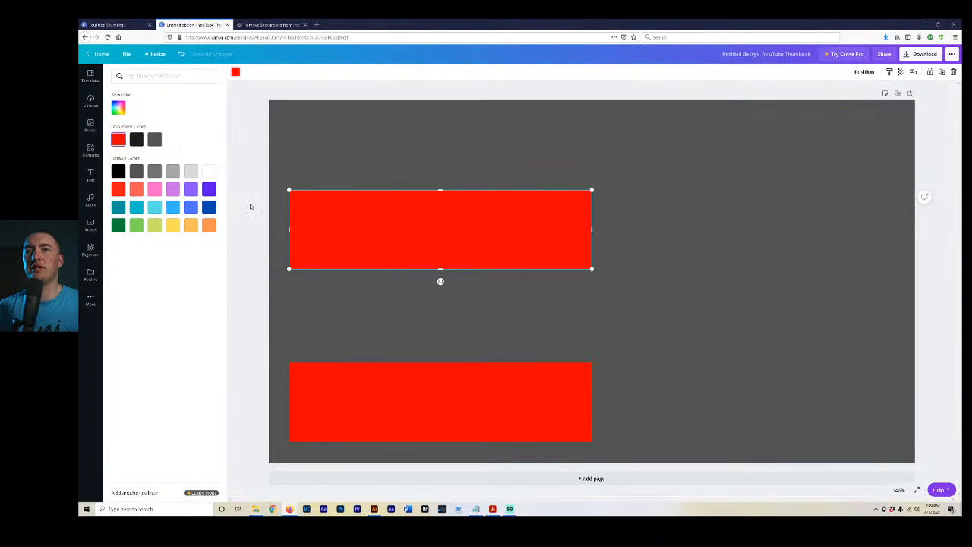
# Add a heading text box and replace its placeholder text with THREE.
pyautogui.click(90, 175)
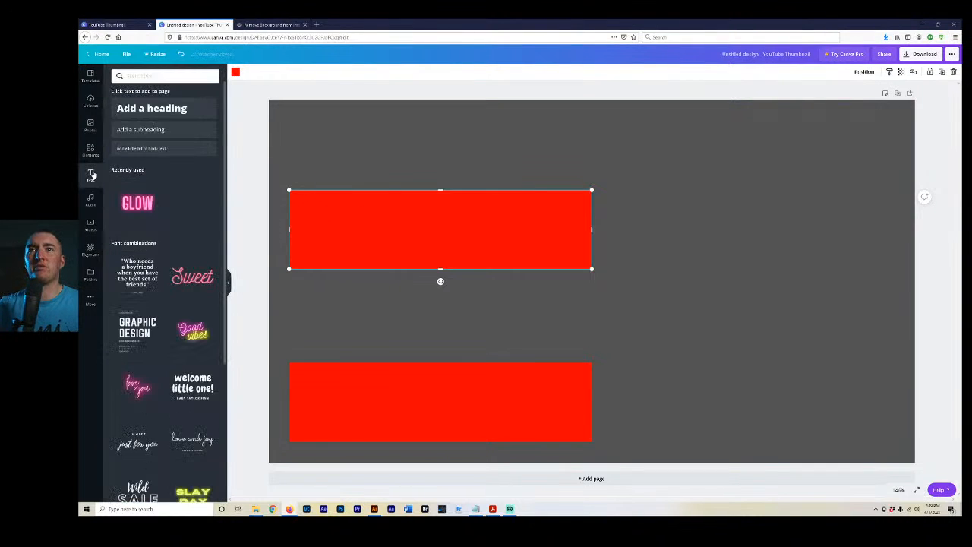
pyautogui.click(162, 110)
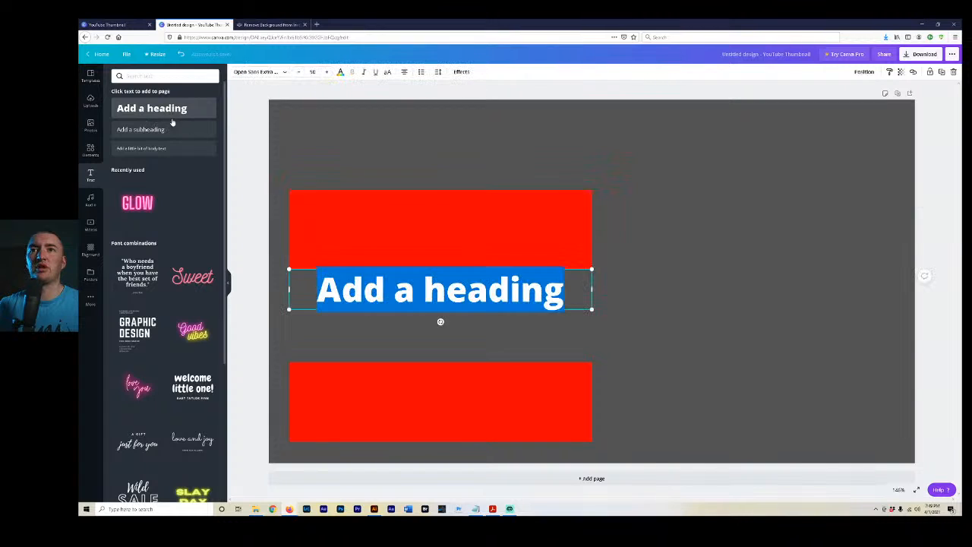
pyautogui.click(466, 301)
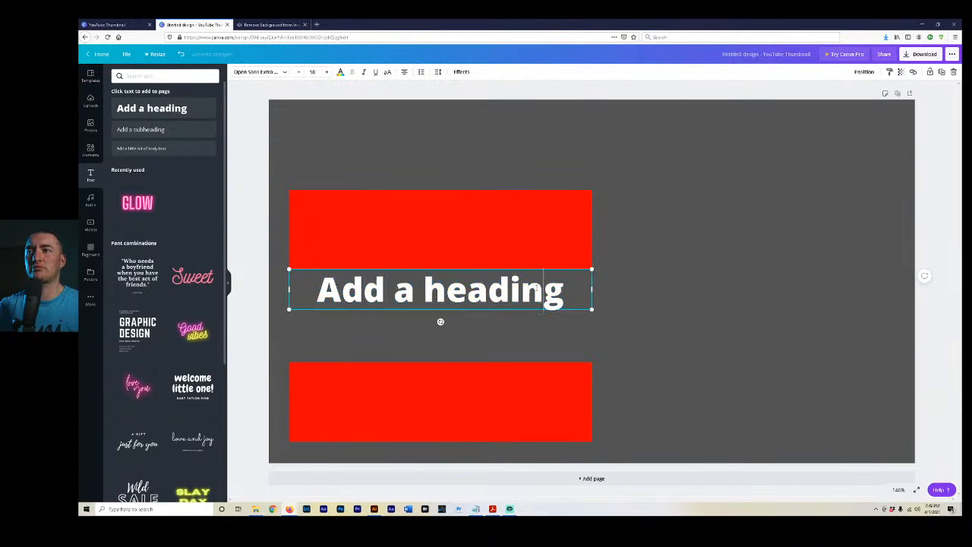
pyautogui.tripleClick(536, 287)
pyautogui.write('THREE')
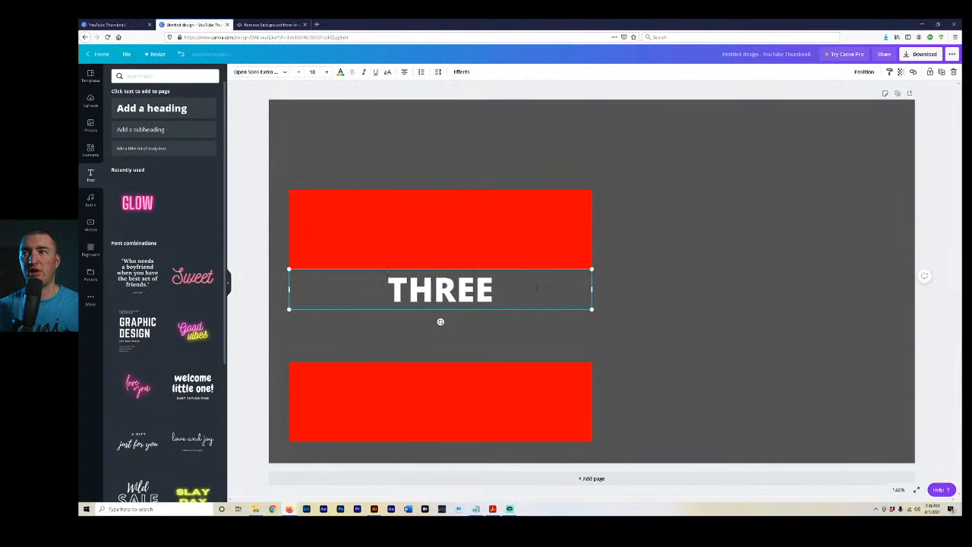
# Enlarge the THREE heading to nearly the width of the red bars and place it above the upper bar.
pyautogui.moveTo(591, 309); pyautogui.dragTo(921, 397)
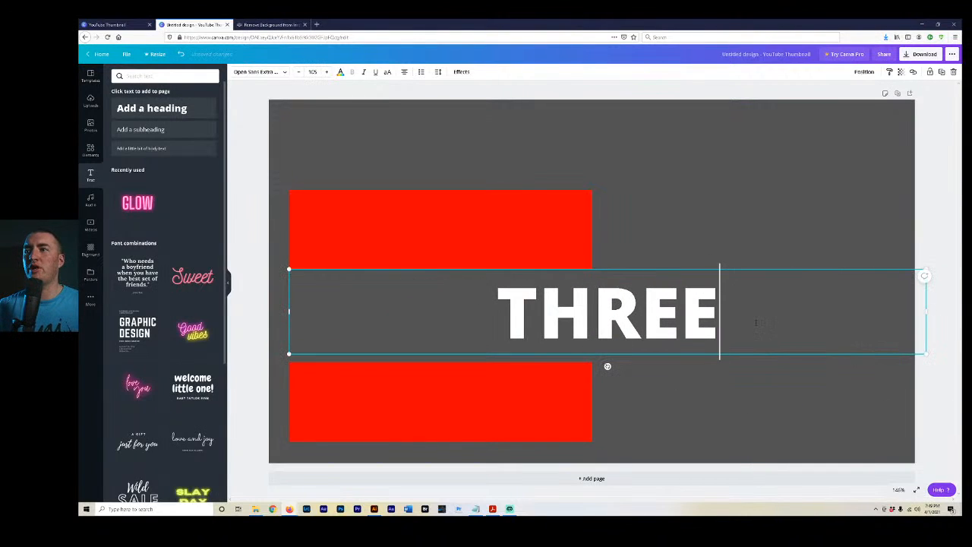
pyautogui.hotkey('ctrl', 'z')
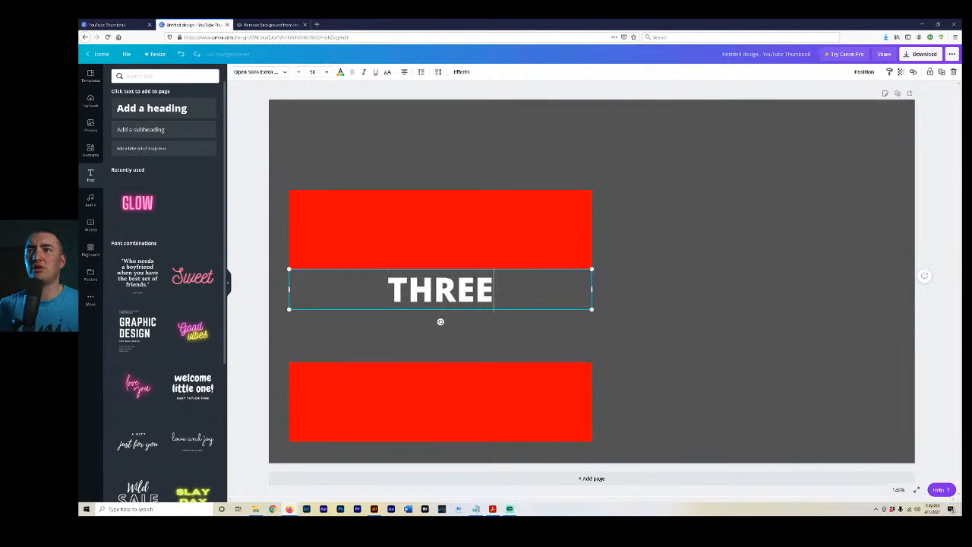
pyautogui.moveTo(593, 289); pyautogui.dragTo(553, 393)
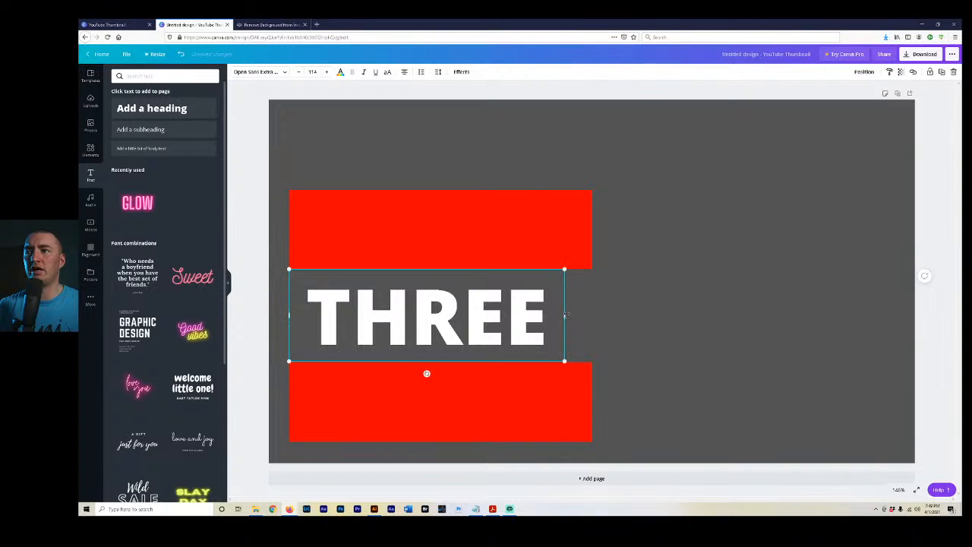
pyautogui.moveTo(565, 315); pyautogui.dragTo(550, 315)
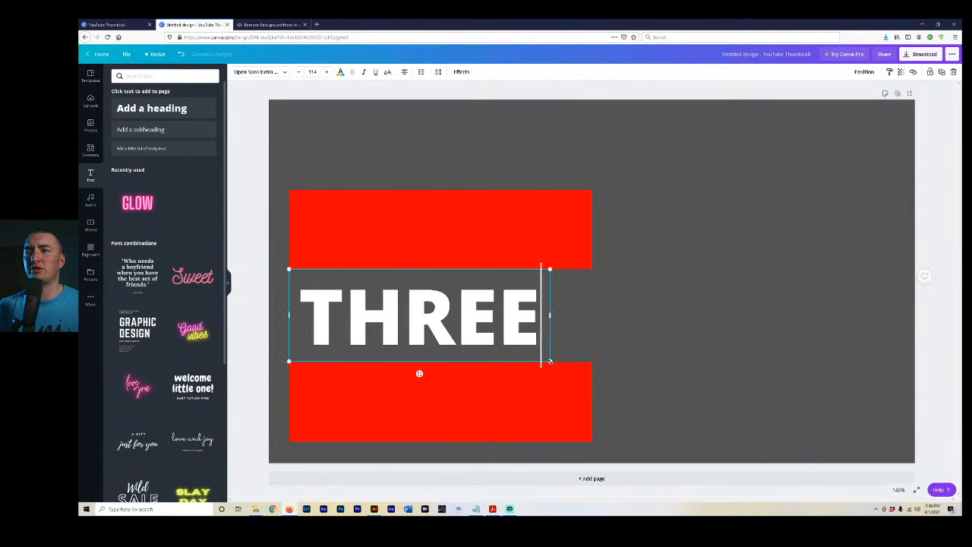
pyautogui.moveTo(550, 361); pyautogui.dragTo(583, 387)
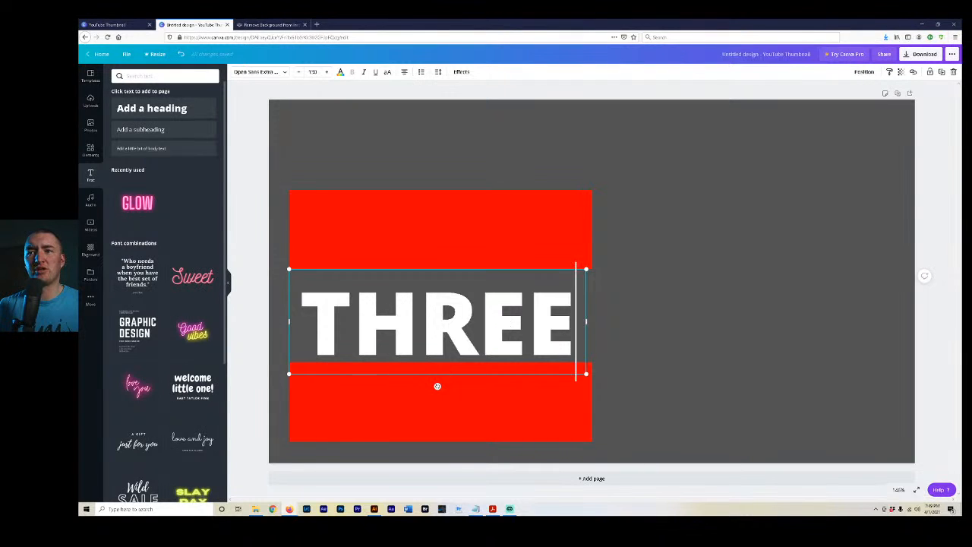
pyautogui.moveTo(387, 375); pyautogui.dragTo(390, 195)
pyautogui.click(391, 195)
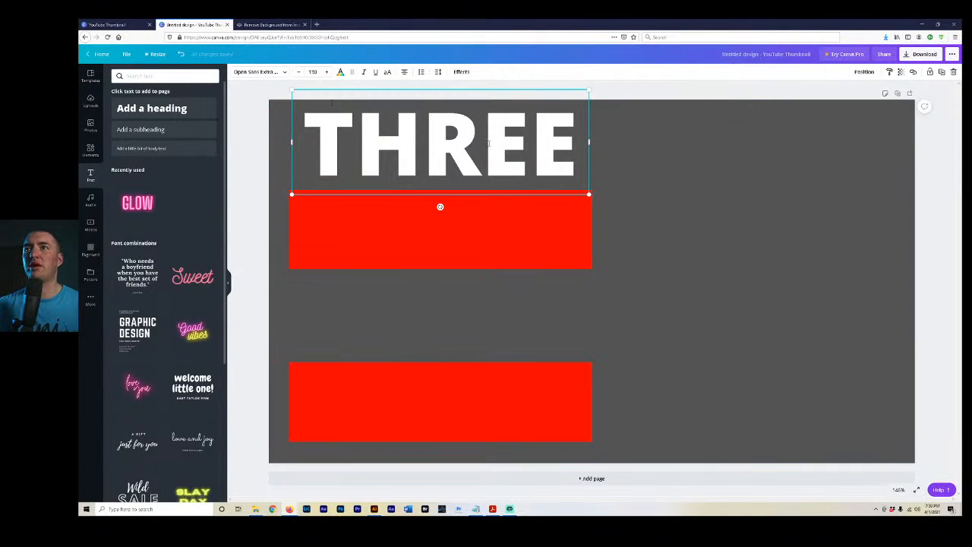
# Duplicate the THREE heading three times and stack the copies on the upper bar, in the gap between the bars and on the lower bar.
pyautogui.click(942, 72)
pyautogui.click(943, 75)
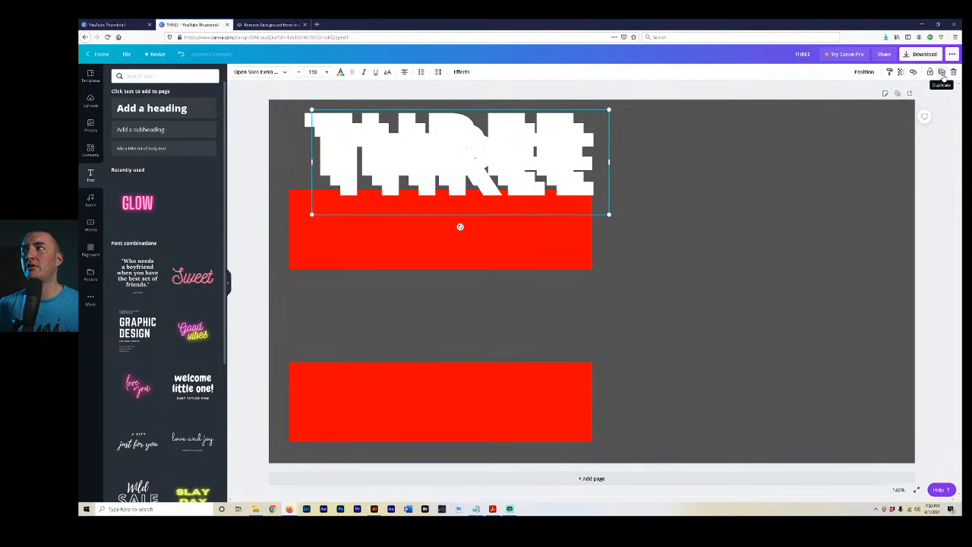
pyautogui.click(942, 74)
pyautogui.moveTo(463, 187); pyautogui.dragTo(433, 416)
pyautogui.moveTo(448, 170); pyautogui.dragTo(446, 235)
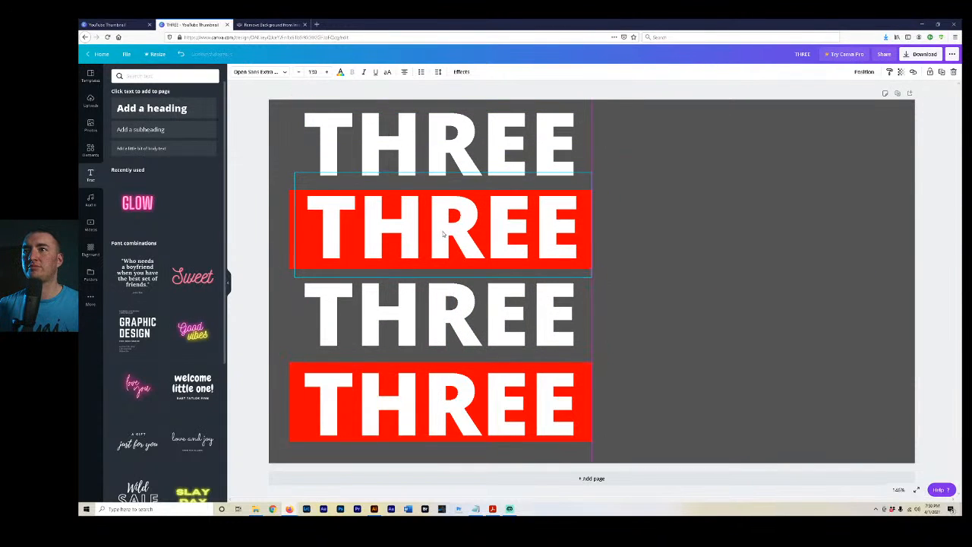
# Change the text on the upper red bar to HUGE and center it with the heading above.
pyautogui.doubleClick(443, 232)
pyautogui.write('HUGE')
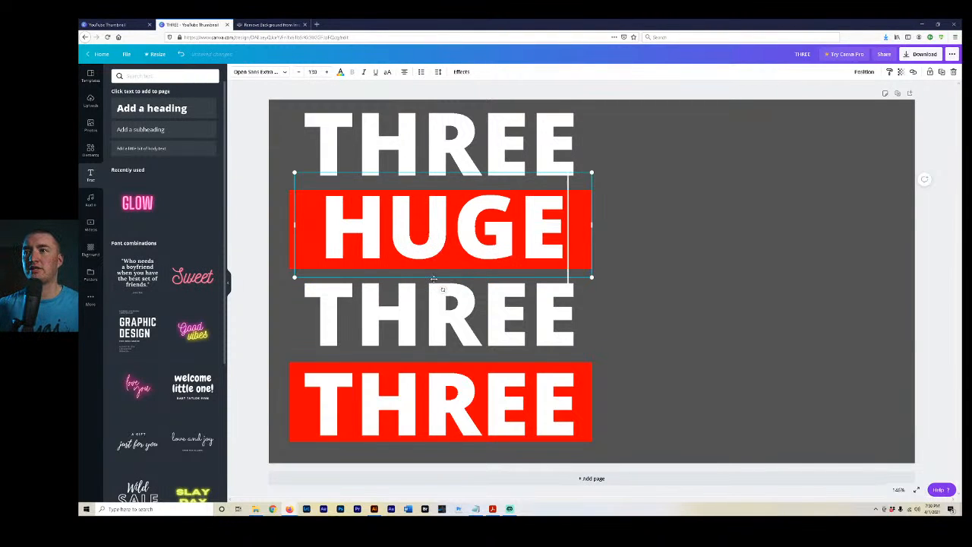
pyautogui.moveTo(434, 280); pyautogui.dragTo(431, 277)
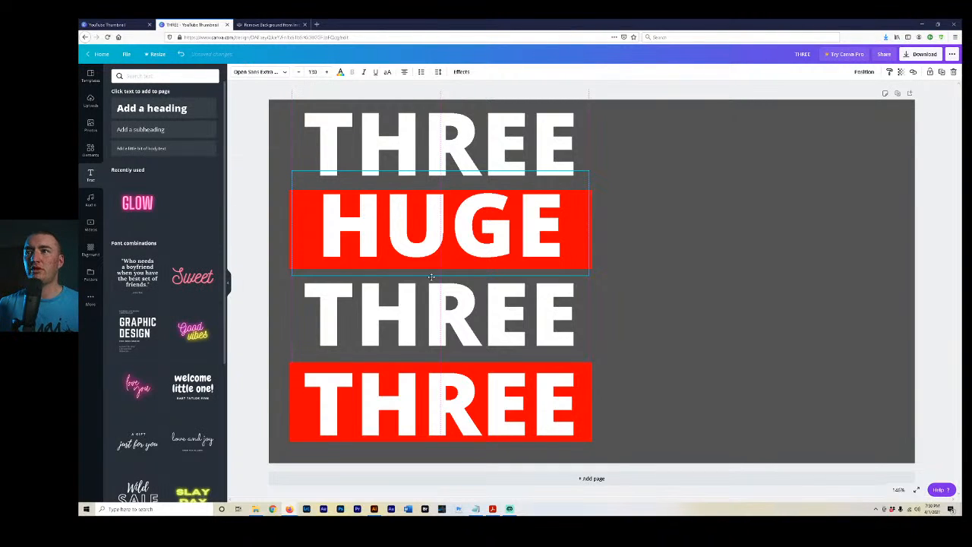
# Change the text between the red bars to CANVA, widen its box to fit one line, and center it with the other words.
pyautogui.click(439, 319)
pyautogui.moveTo(440, 329); pyautogui.dragTo(443, 324)
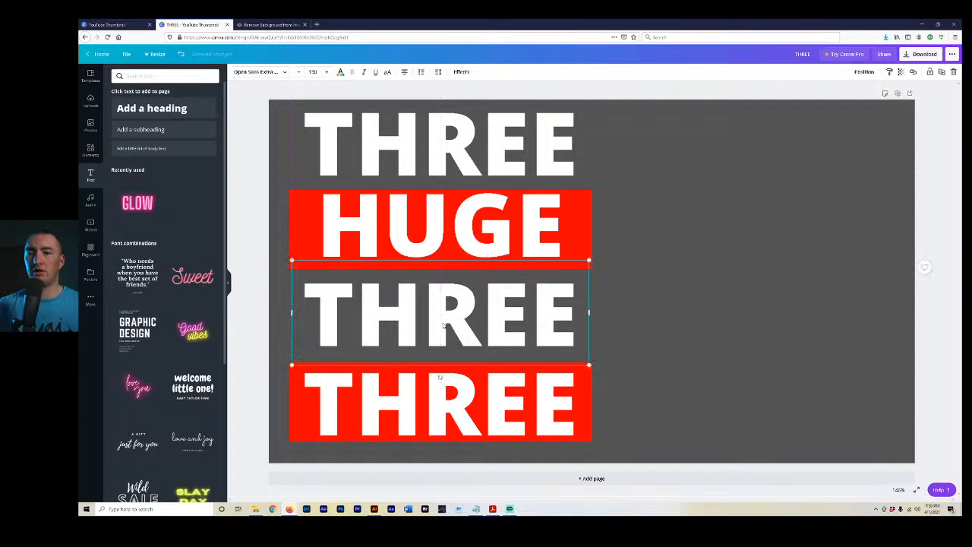
pyautogui.doubleClick(468, 304)
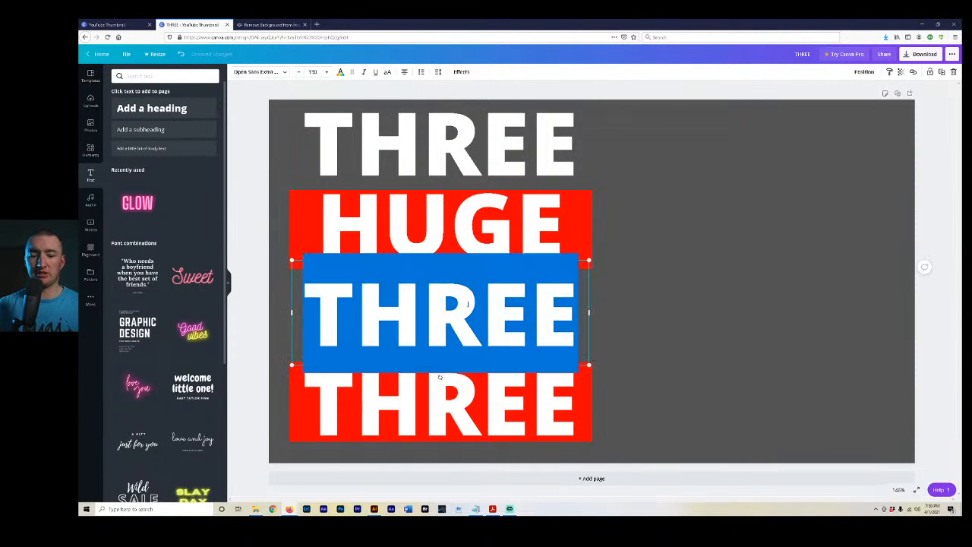
pyautogui.write('CANVA')
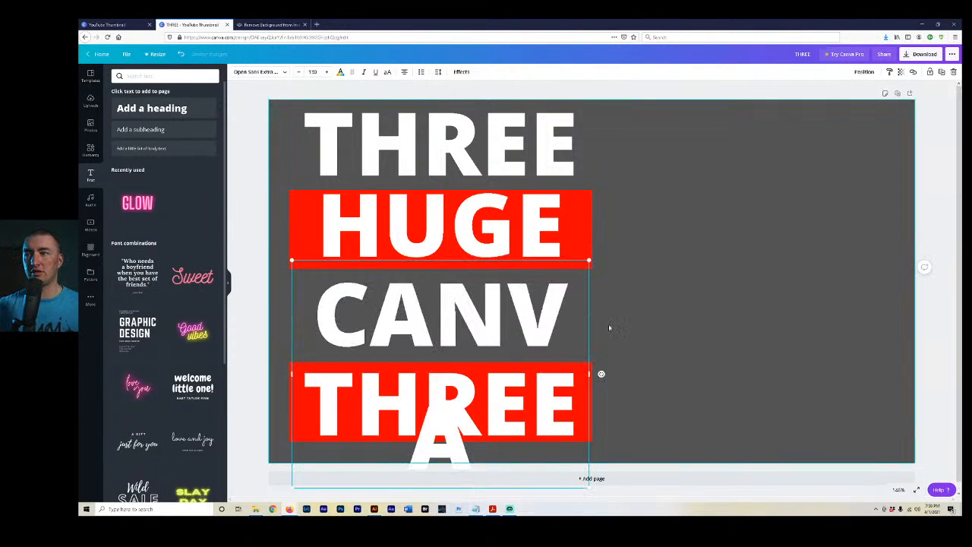
pyautogui.moveTo(590, 373); pyautogui.dragTo(623, 372)
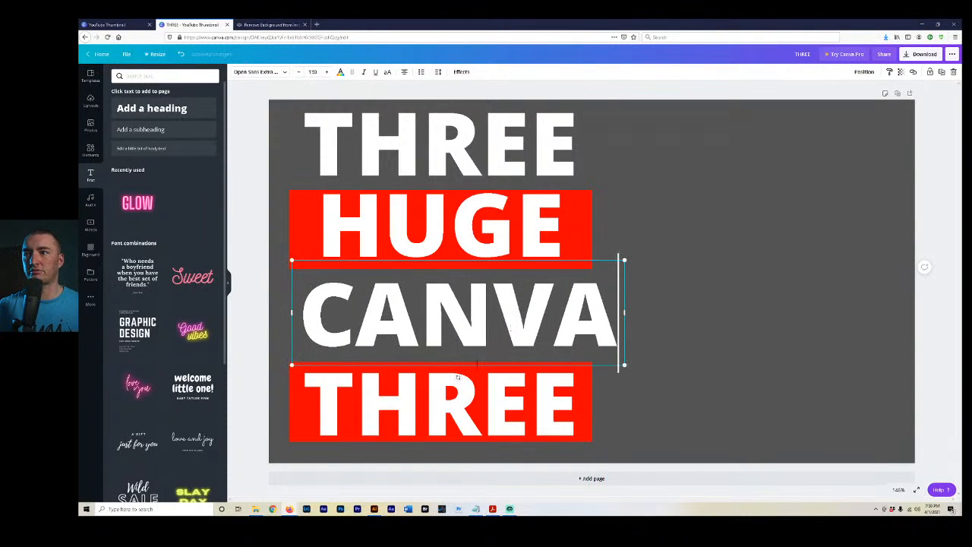
pyautogui.moveTo(476, 365); pyautogui.dragTo(459, 362)
pyautogui.rightClick(460, 362)
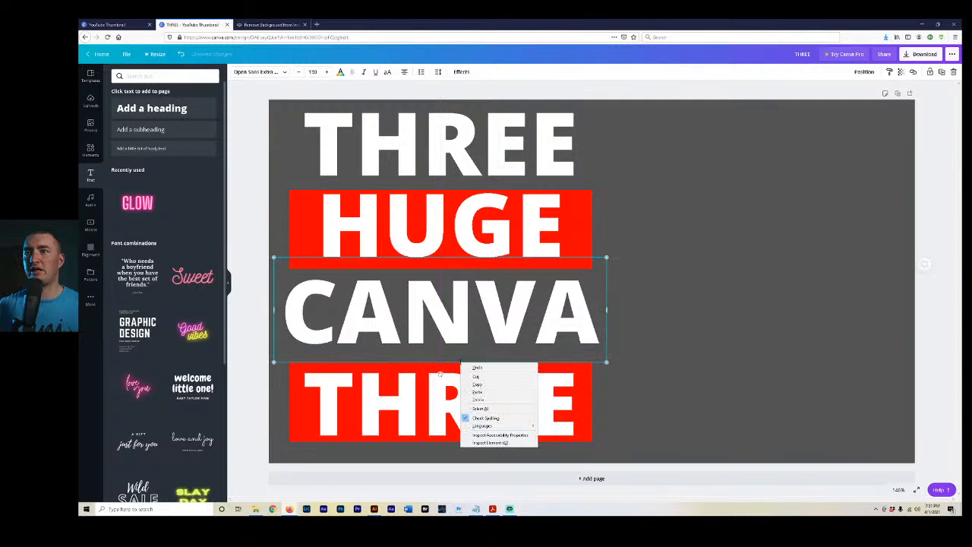
pyautogui.press('Escape')
pyautogui.click(594, 404)
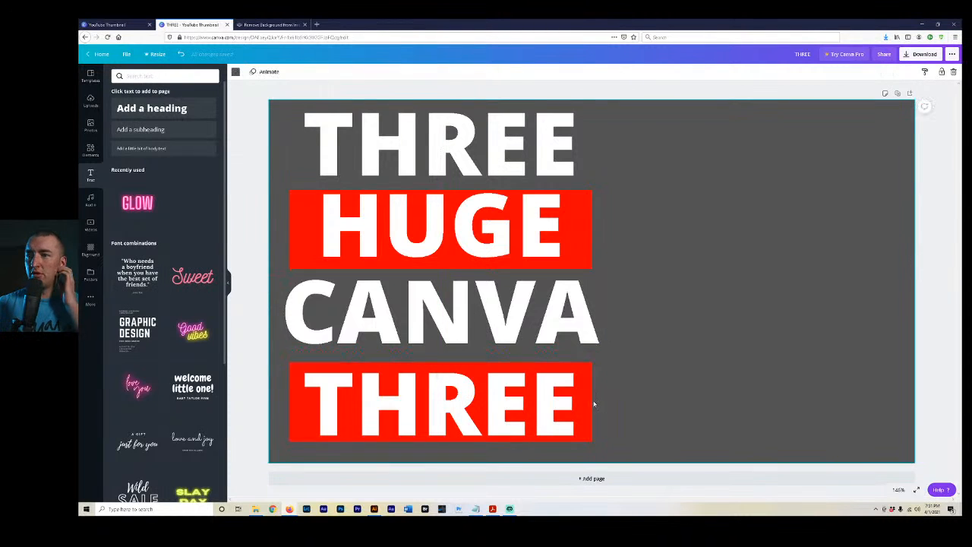
# Replace the text on the lower red bar with TIPS.
pyautogui.click(490, 410)
pyautogui.click(489, 410)
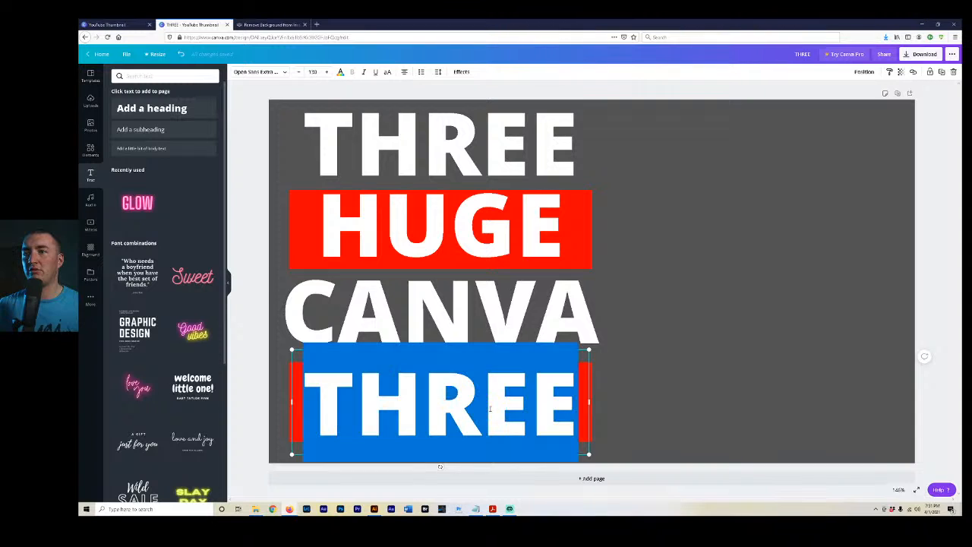
pyautogui.write('TIPS')
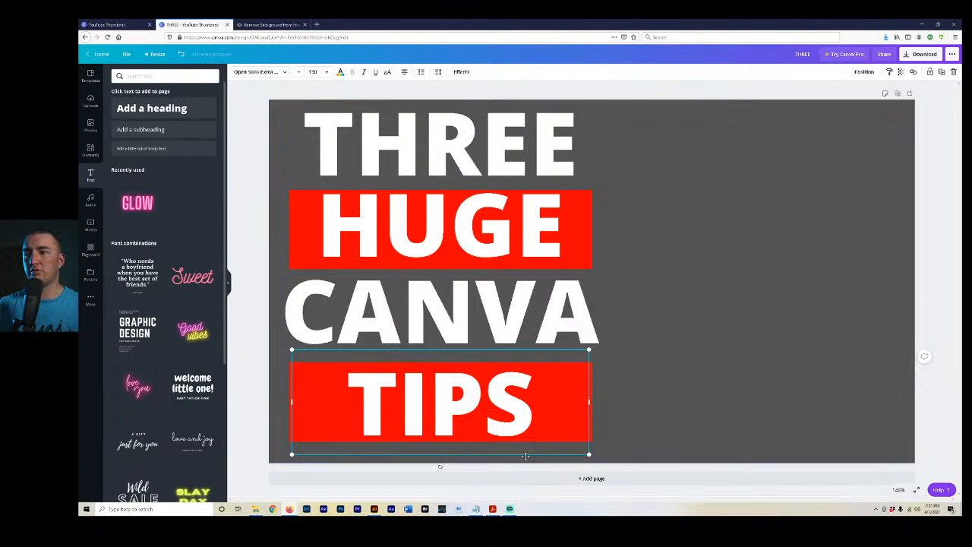
pyautogui.moveTo(525, 456); pyautogui.dragTo(526, 452)
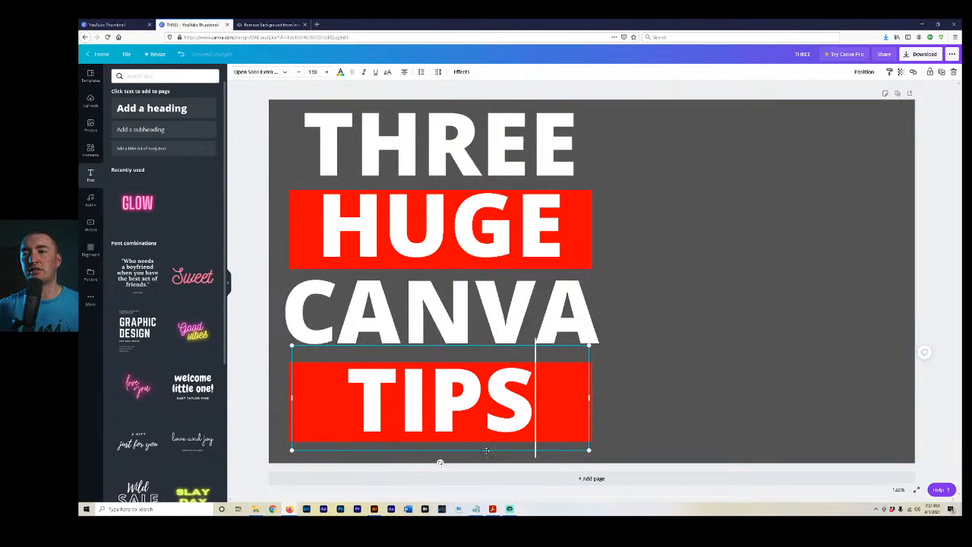
pyautogui.click(649, 327)
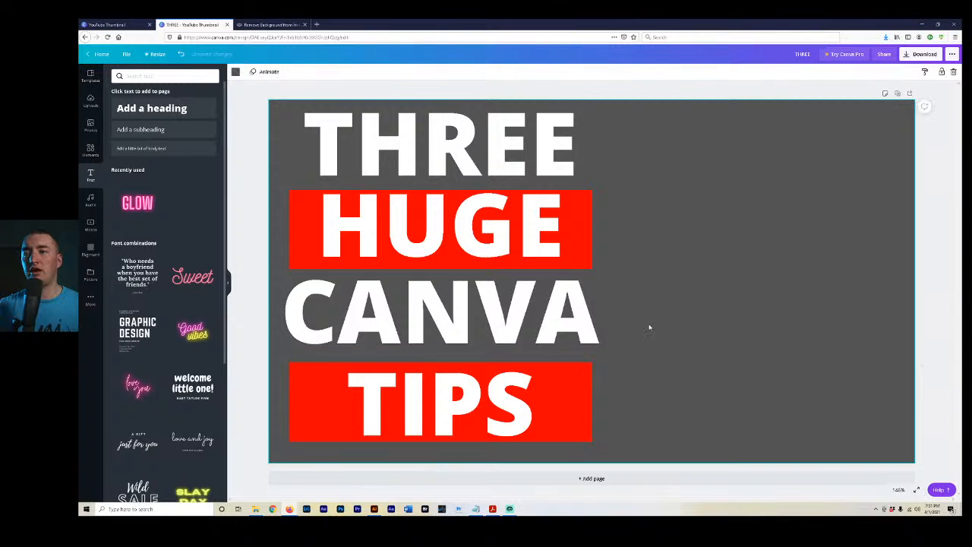
# Add a rectangle and a circle to the page as a trial, deleting each shape again.
pyautogui.press('r')
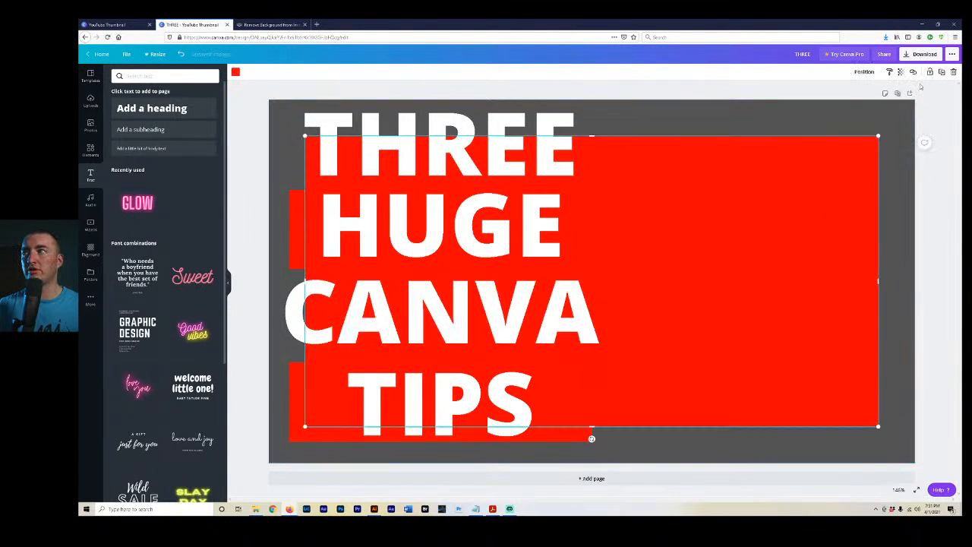
pyautogui.click(954, 71)
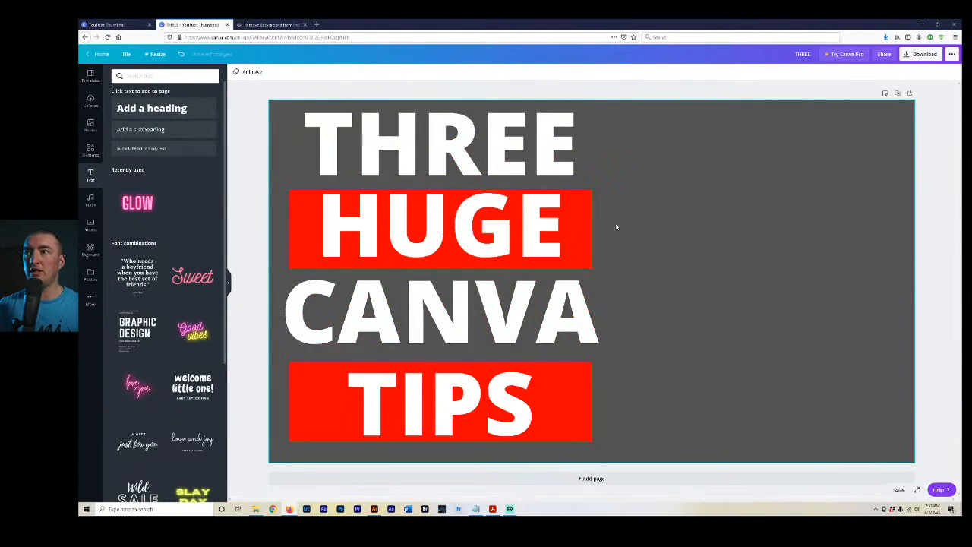
pyautogui.press('c')
pyautogui.moveTo(634, 272); pyautogui.dragTo(723, 245)
pyautogui.click(954, 72)
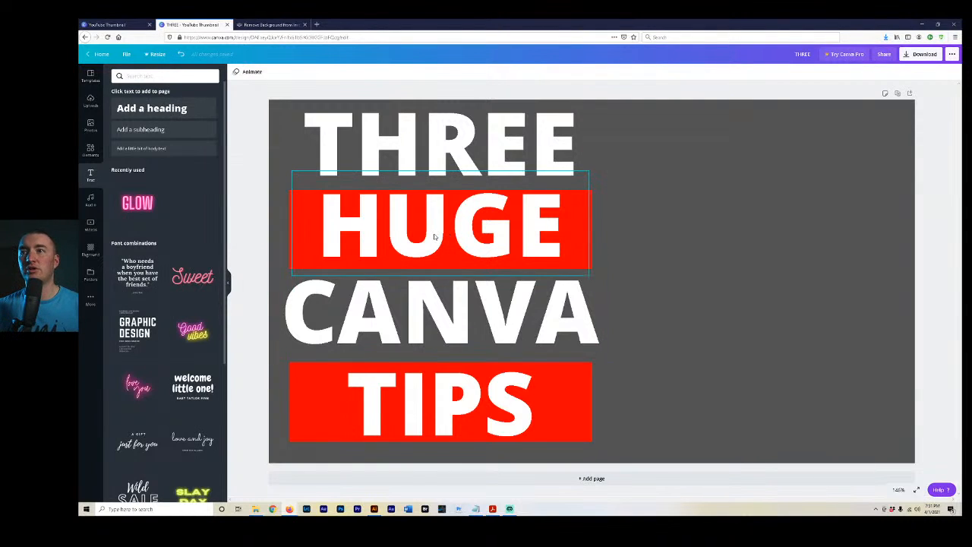
# Move the HUGE text slightly down on its red bar and give it a Shadow effect in black.
pyautogui.moveTo(435, 235); pyautogui.dragTo(434, 239)
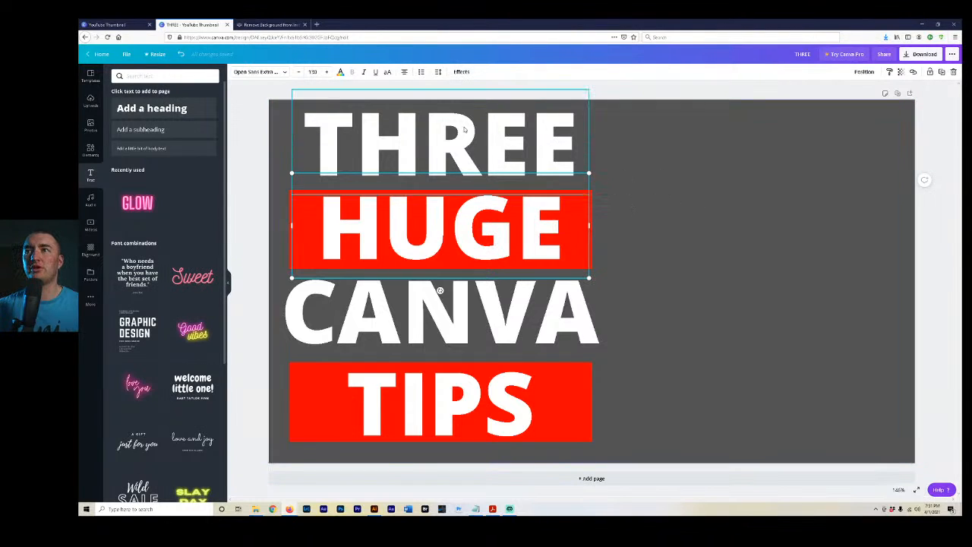
pyautogui.click(460, 73)
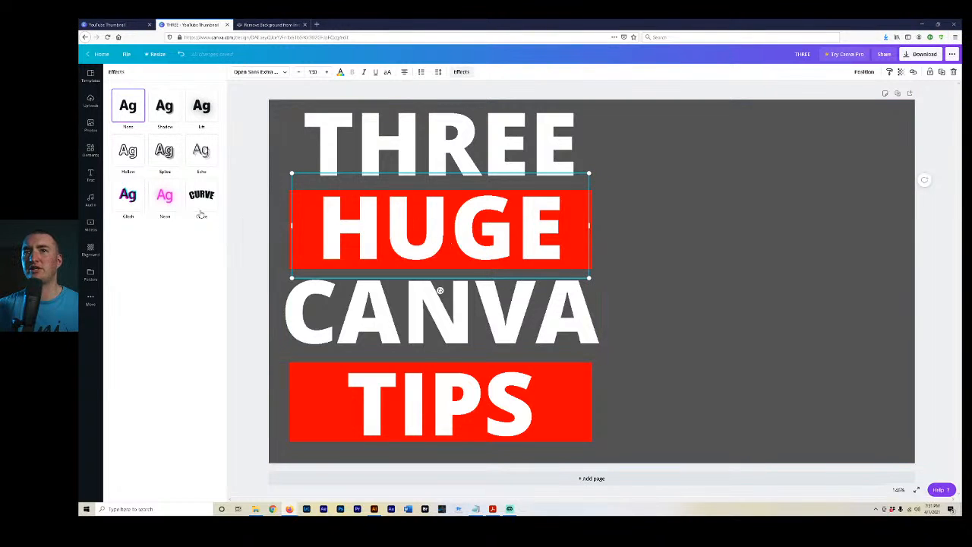
pyautogui.click(165, 106)
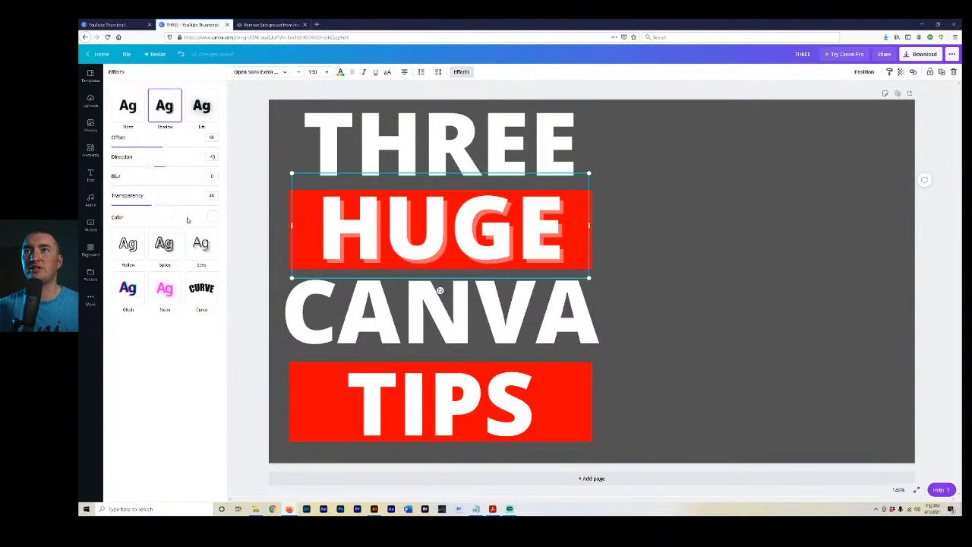
pyautogui.click(212, 217)
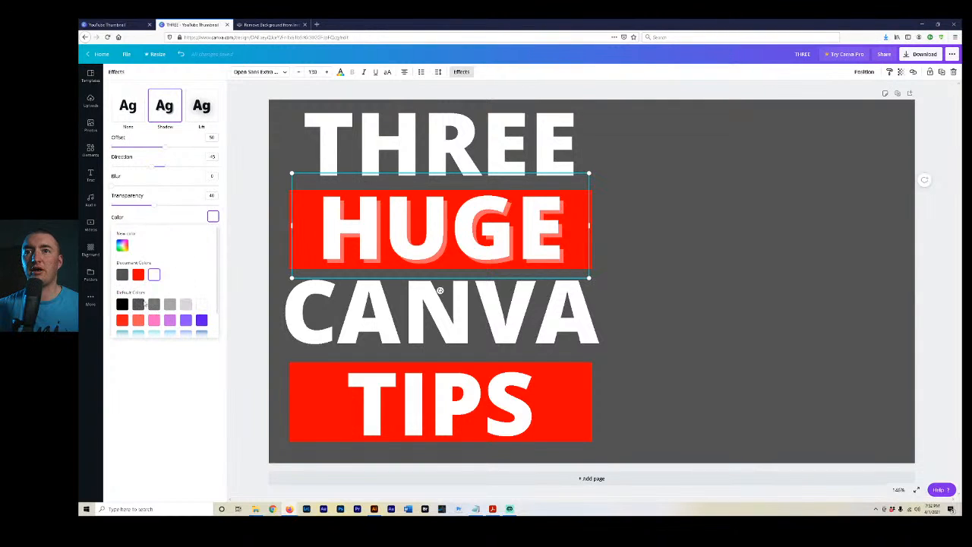
pyautogui.click(122, 304)
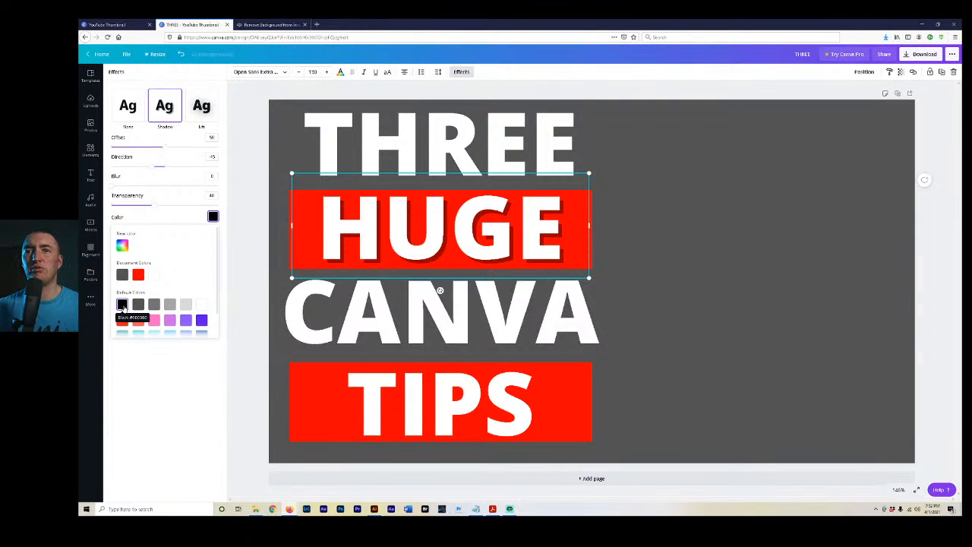
pyautogui.click(185, 379)
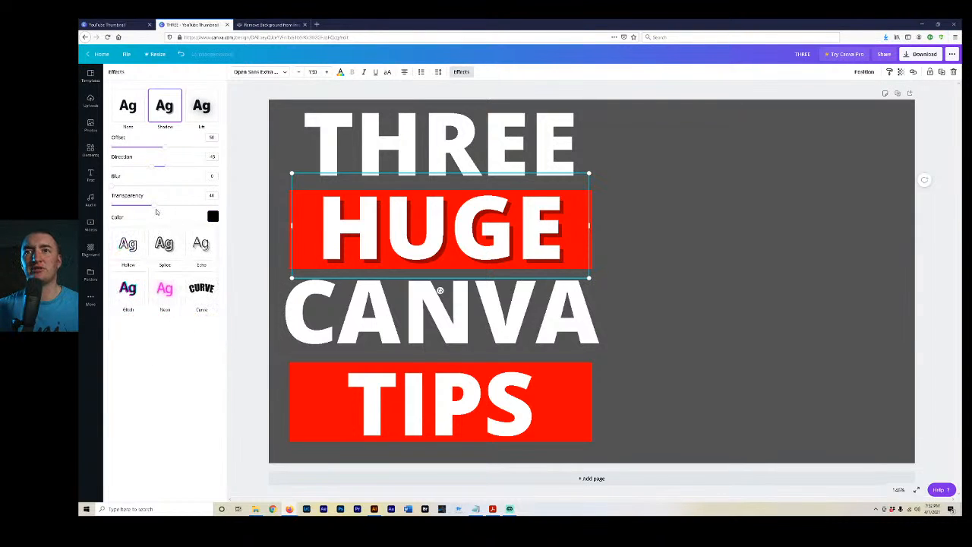
# Set the HUGE shadow's transparency to about 75, blur to 30 and offset to about 69, and slightly adjust its direction.
pyautogui.moveTo(155, 208); pyautogui.dragTo(230, 211)
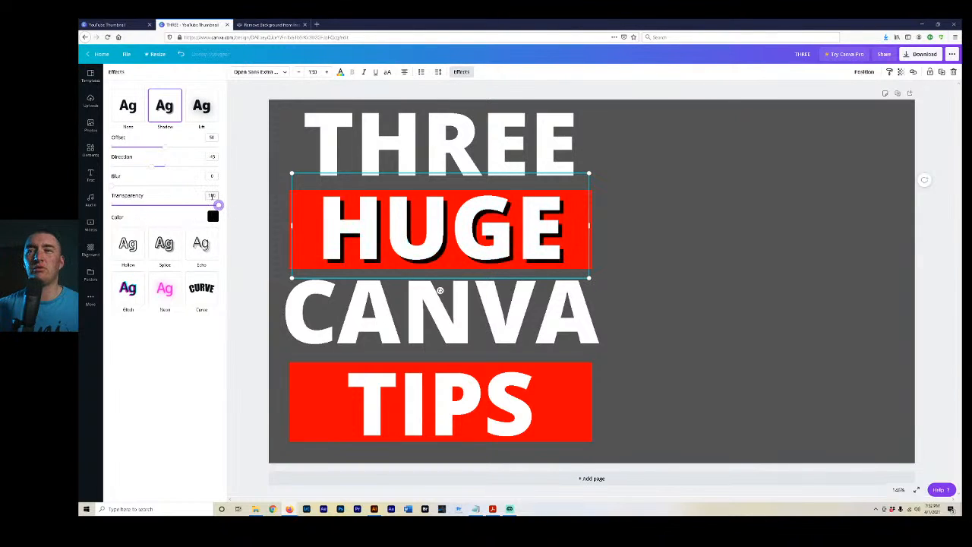
pyautogui.moveTo(219, 205); pyautogui.dragTo(192, 215)
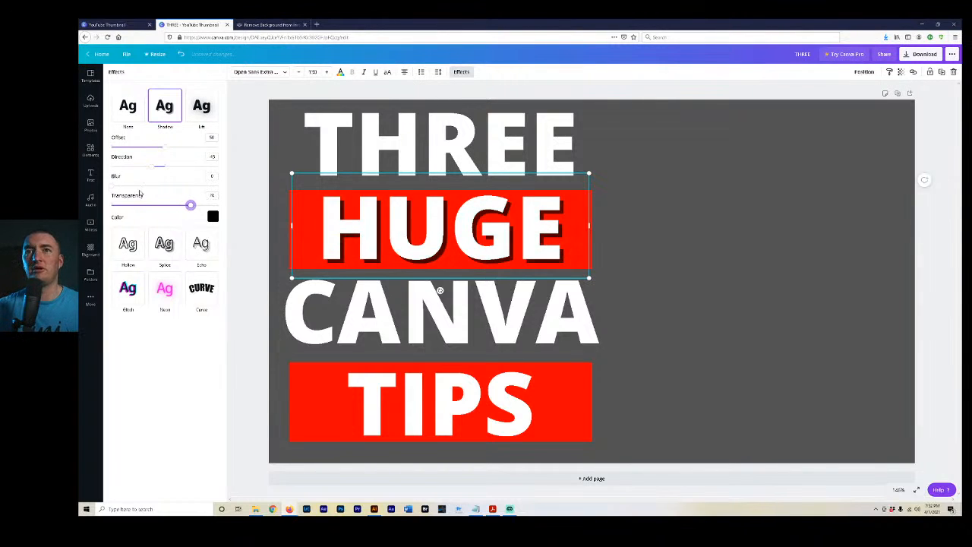
pyautogui.moveTo(113, 186); pyautogui.dragTo(144, 195)
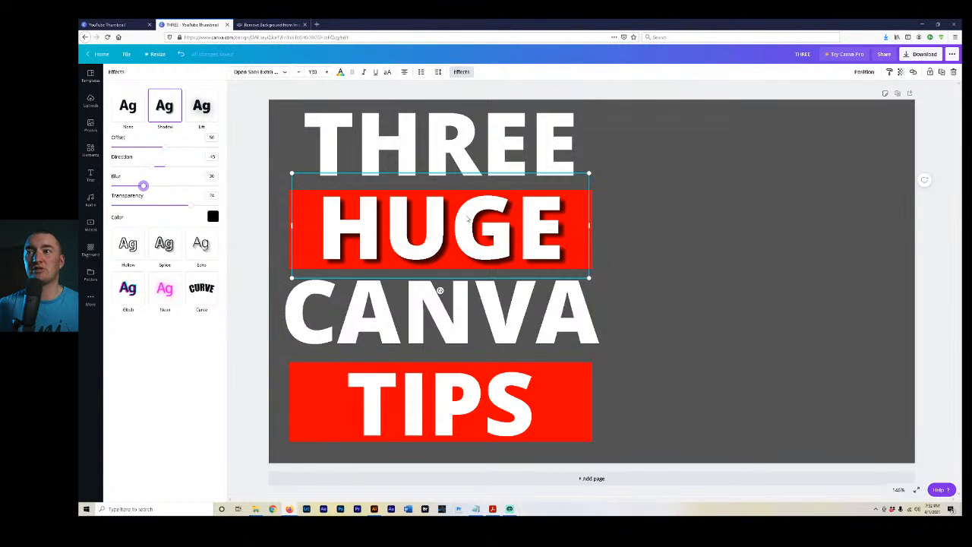
pyautogui.moveTo(151, 169); pyautogui.dragTo(186, 152)
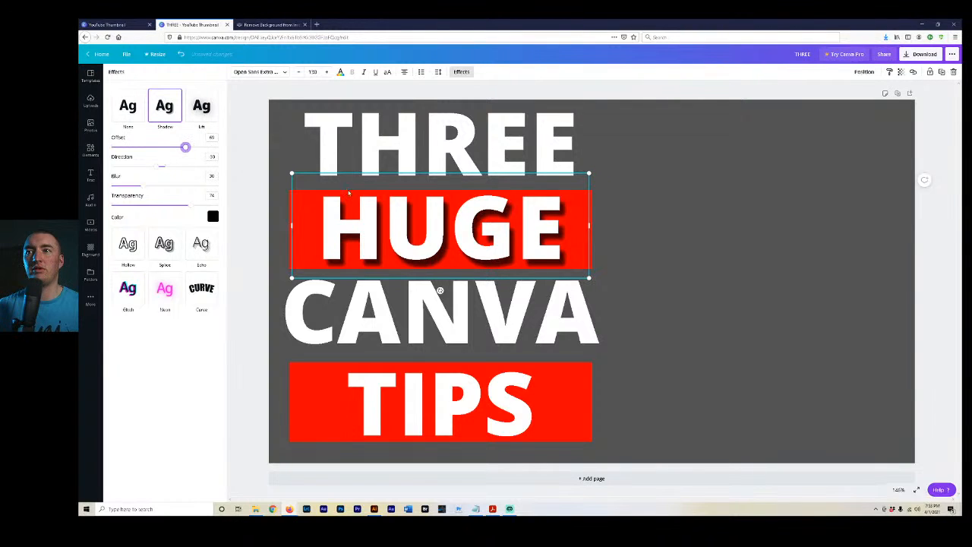
# Apply a black Shadow effect to the TIPS text with transparency 80 and blur 26.
pyautogui.click(375, 421)
pyautogui.click(164, 107)
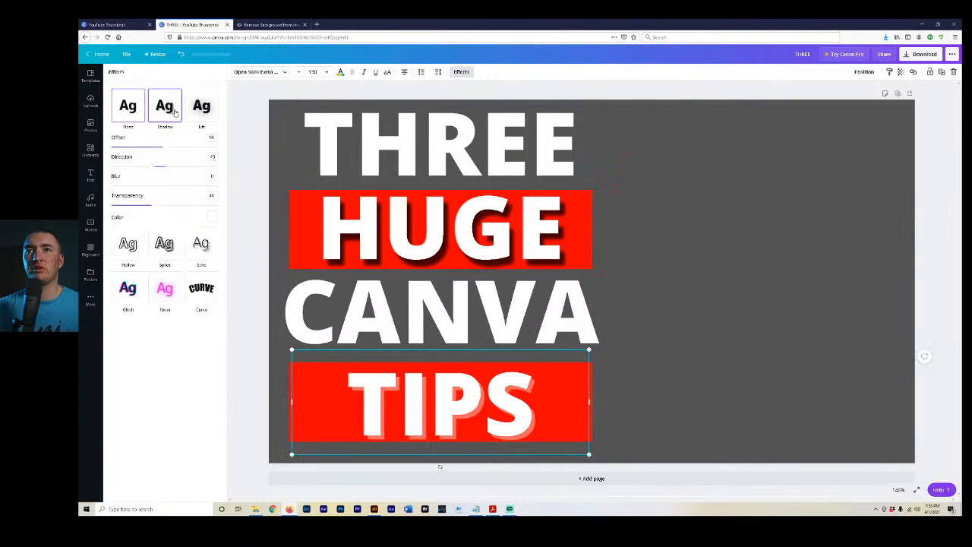
pyautogui.click(193, 204)
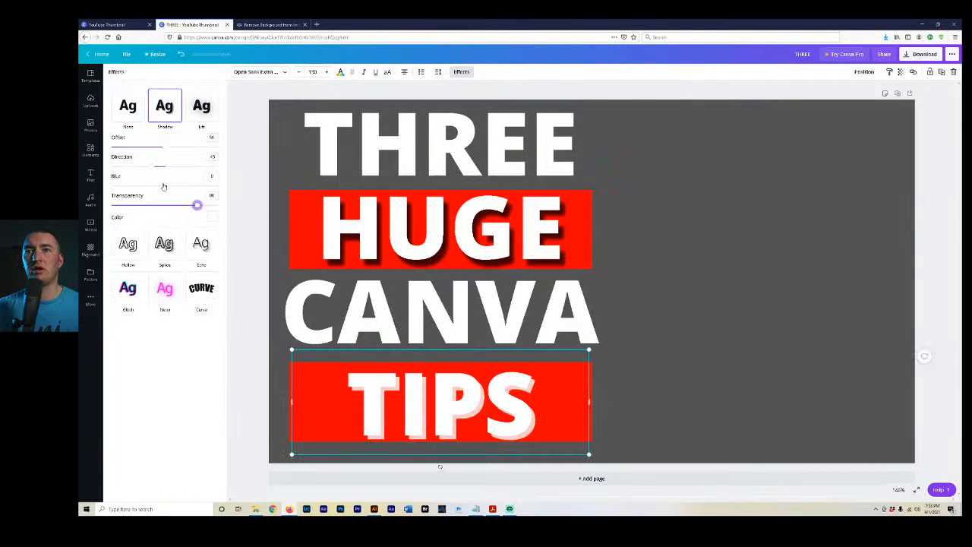
pyautogui.click(136, 186)
pyautogui.moveTo(136, 187); pyautogui.dragTo(140, 188)
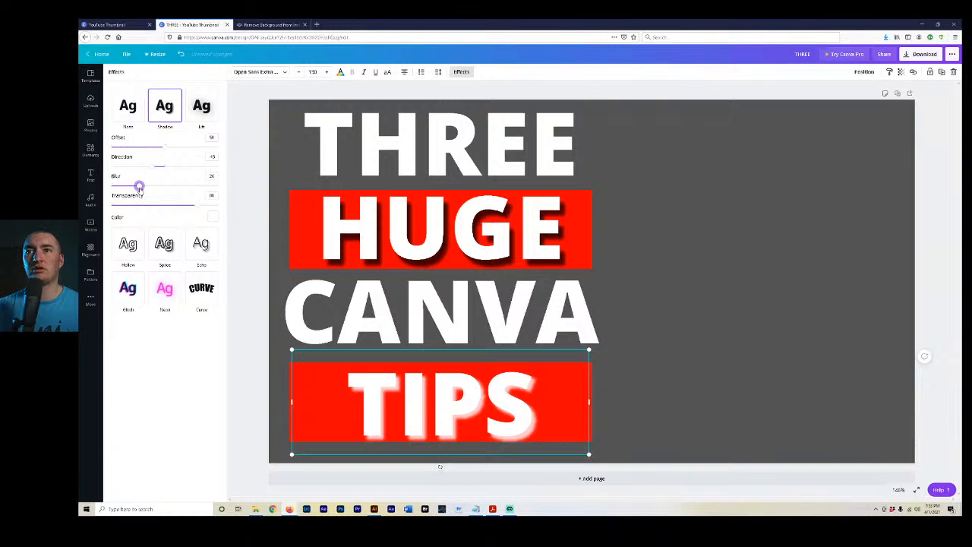
pyautogui.click(212, 217)
pyautogui.click(121, 304)
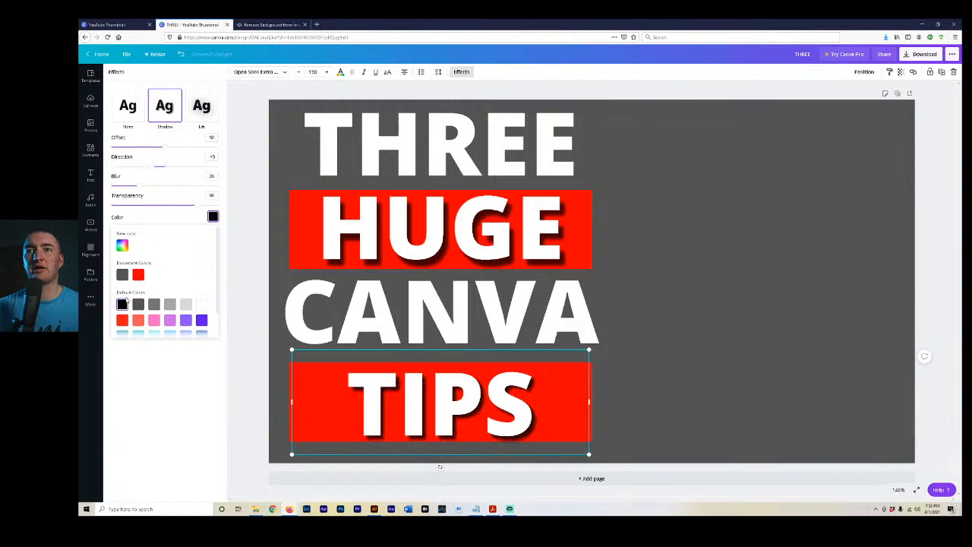
pyautogui.click(169, 401)
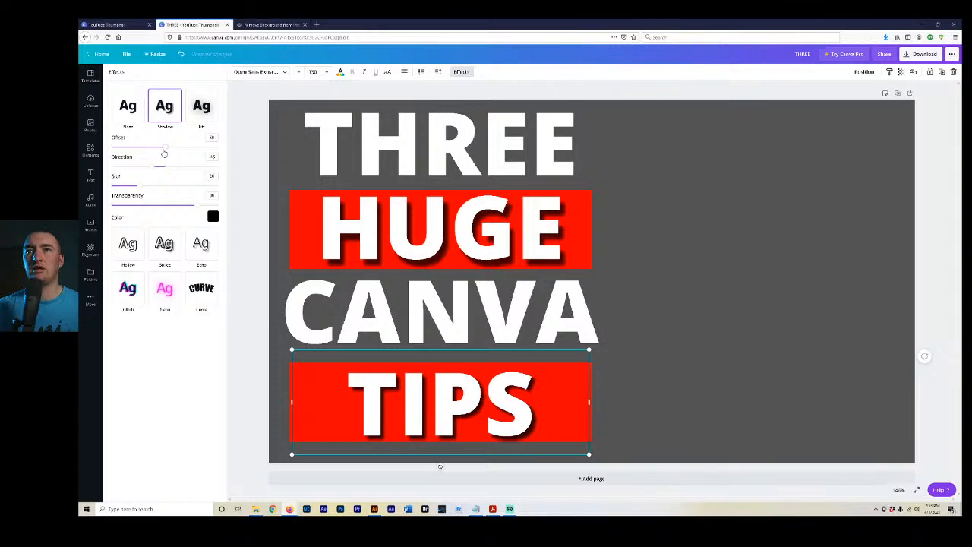
# Set the TIPS shadow's blur to 32 and offset to 72, and slightly adjust its direction.
pyautogui.click(145, 188)
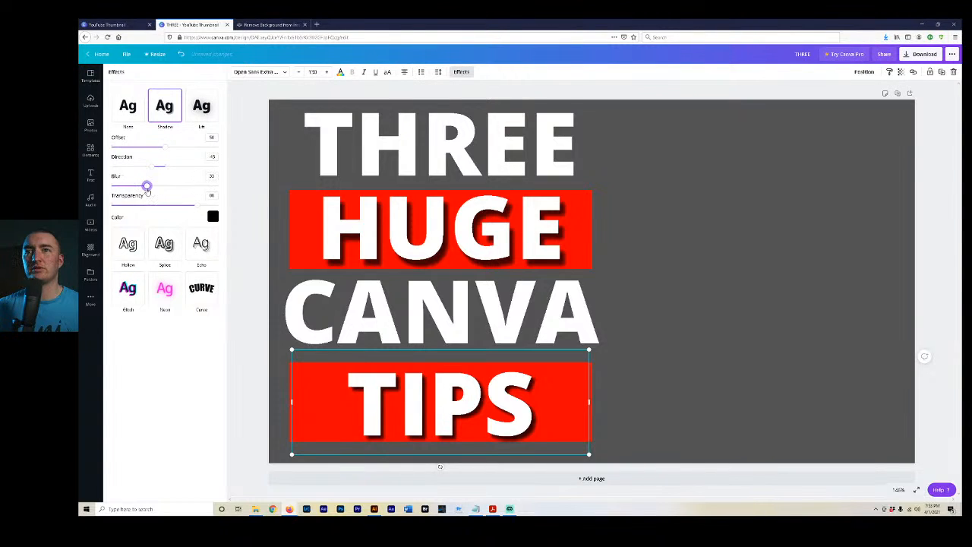
pyautogui.click(161, 147)
pyautogui.moveTo(164, 149); pyautogui.dragTo(189, 155)
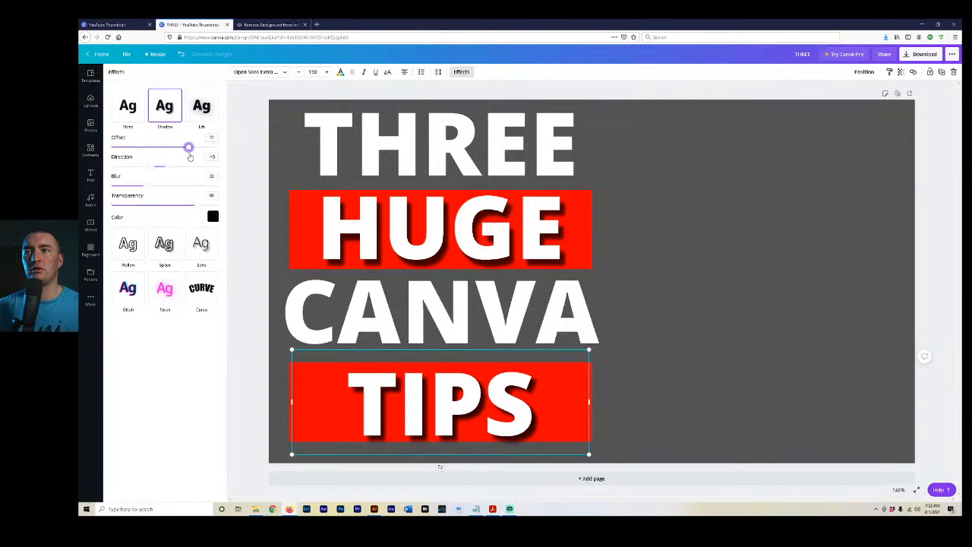
pyautogui.click(150, 168)
pyautogui.moveTo(150, 168); pyautogui.dragTo(151, 168)
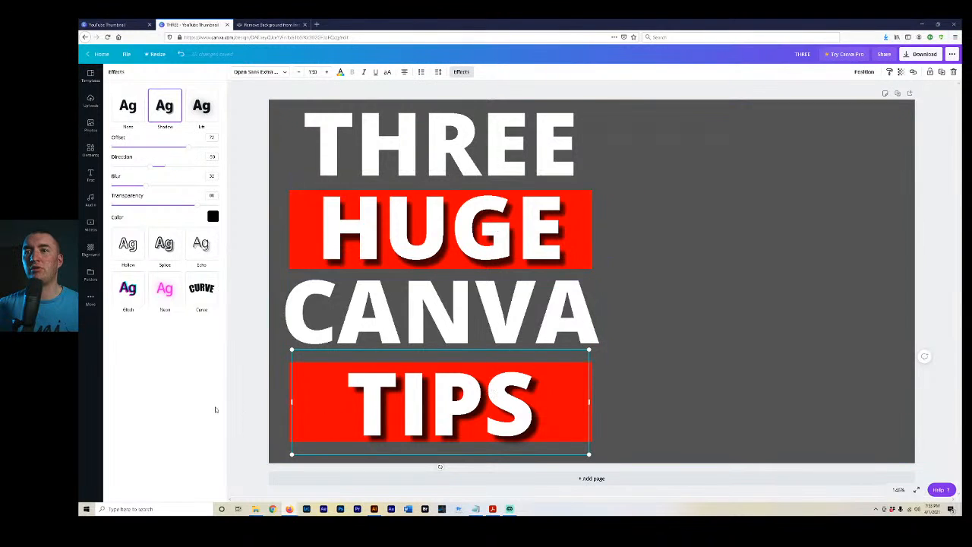
pyautogui.click(258, 352)
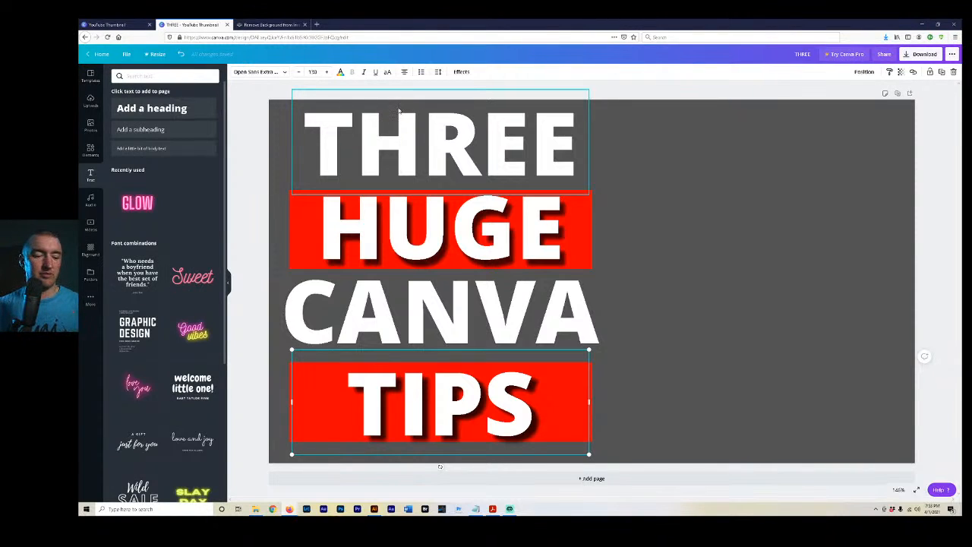
# Switch to remove.bg and upload the photo of the man holding up three fingers to remove its background.
pyautogui.click(272, 25)
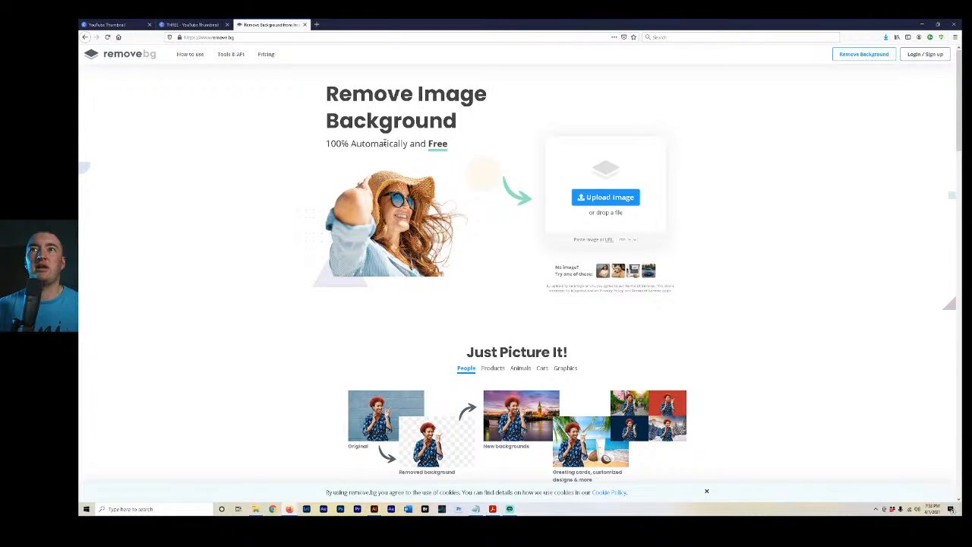
pyautogui.click(236, 38)
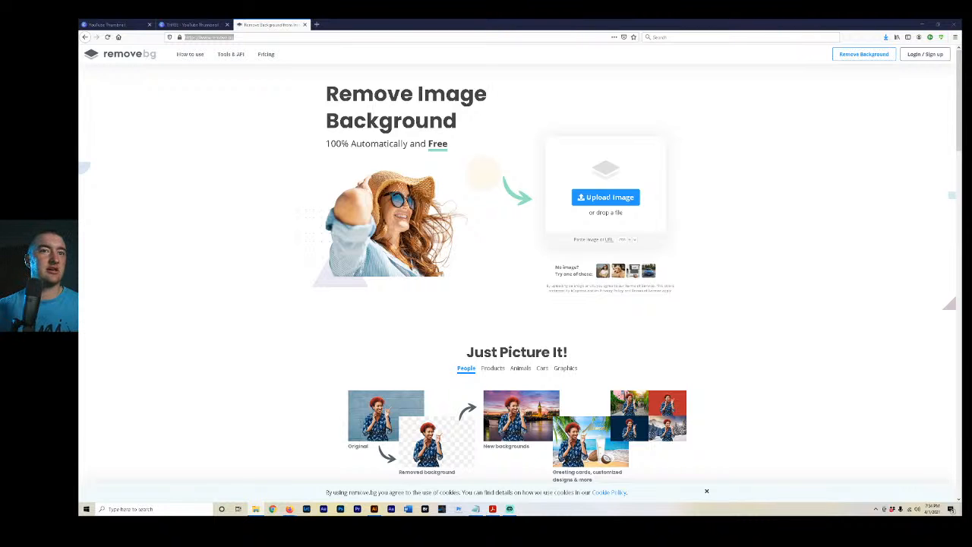
pyautogui.moveTo(82, 208); pyautogui.dragTo(556, 207)
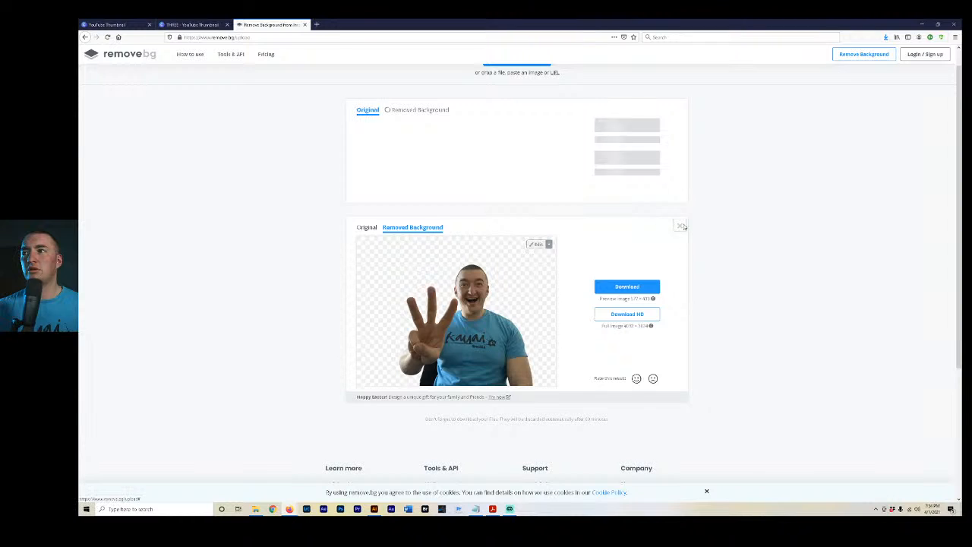
# Remove the duplicate result from the page and save the preview-size cutout as IMG-4450-removebg-preview.png.
pyautogui.click(681, 225)
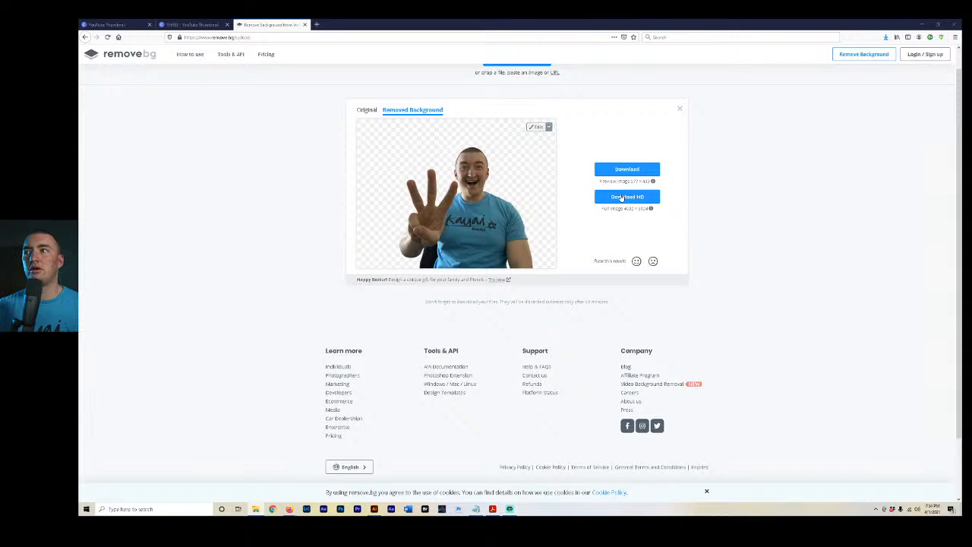
pyautogui.moveTo(651, 209)
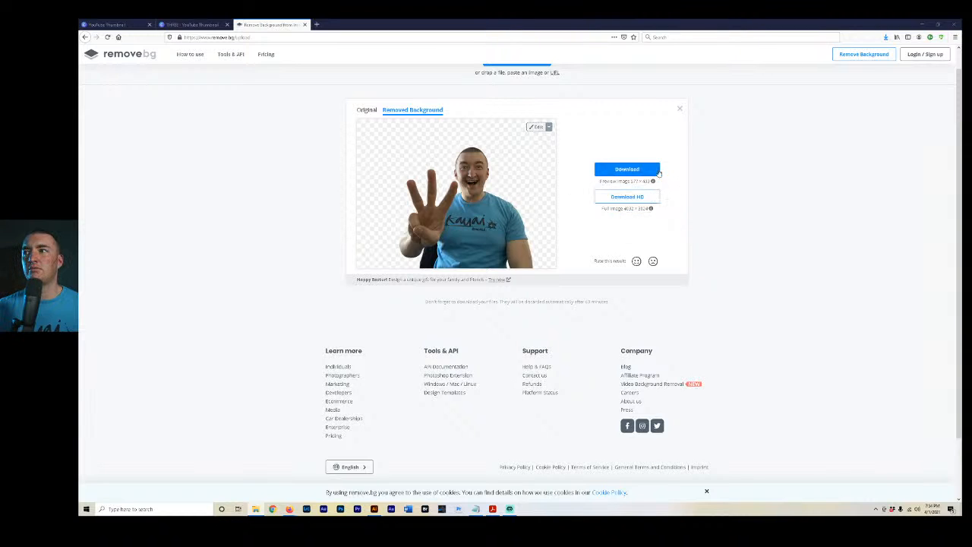
pyautogui.click(641, 174)
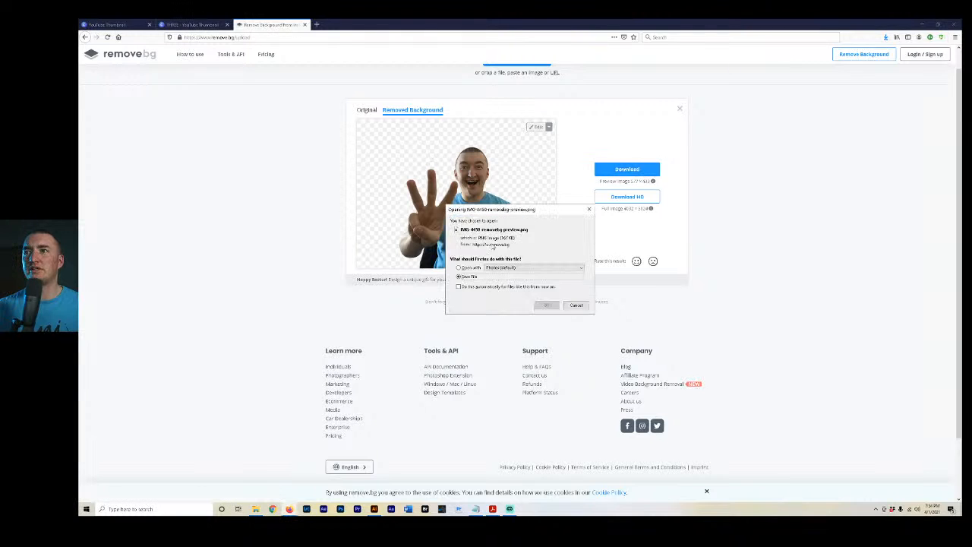
pyautogui.click(546, 306)
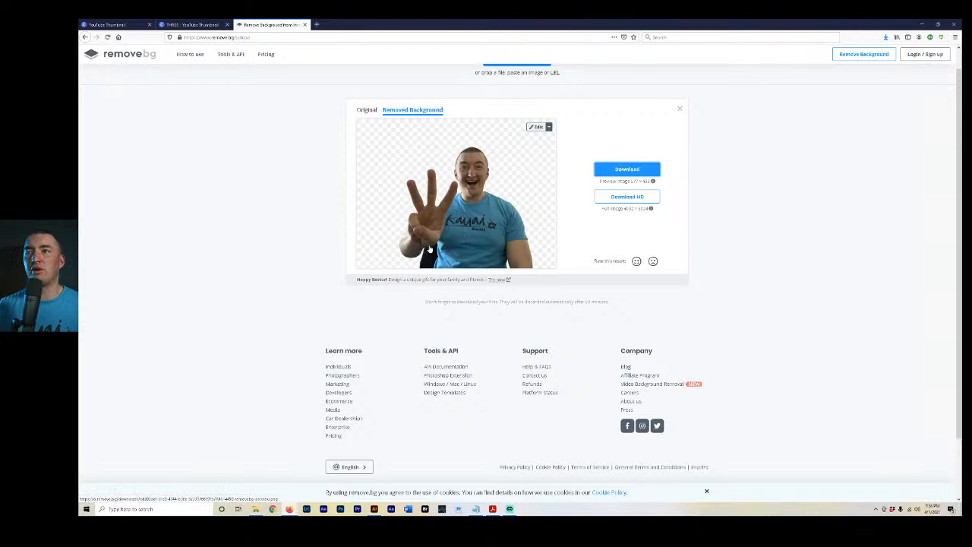
# Try erasing the black chair remnant below the raised arm in the cutout with a slightly smaller brush.
pyautogui.scroll(1, 510, 174)
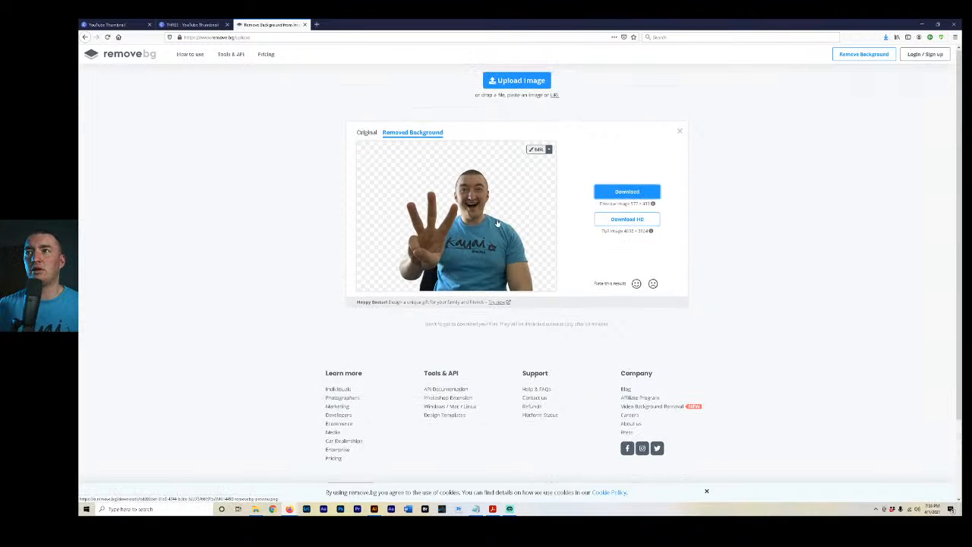
pyautogui.click(541, 150)
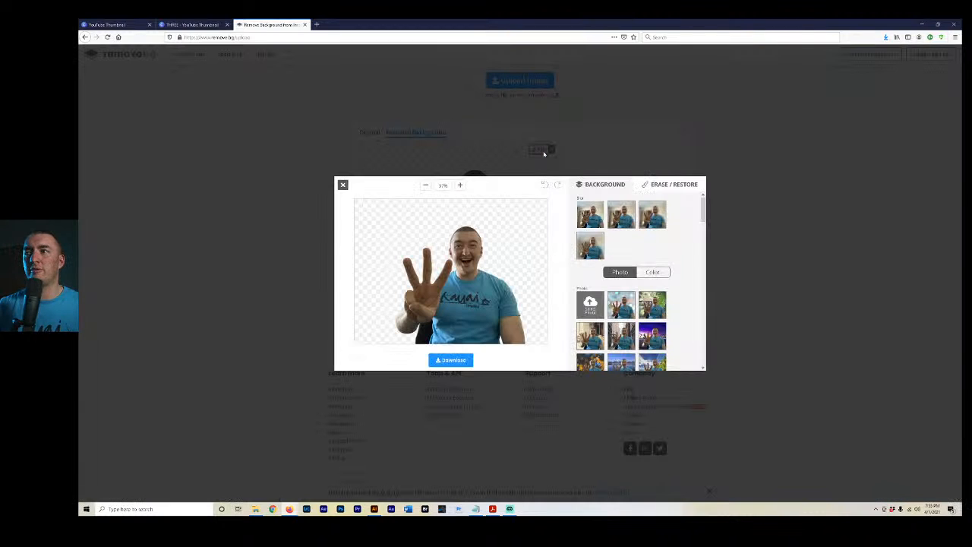
pyautogui.click(460, 185)
pyautogui.scroll(-2, 514, 327)
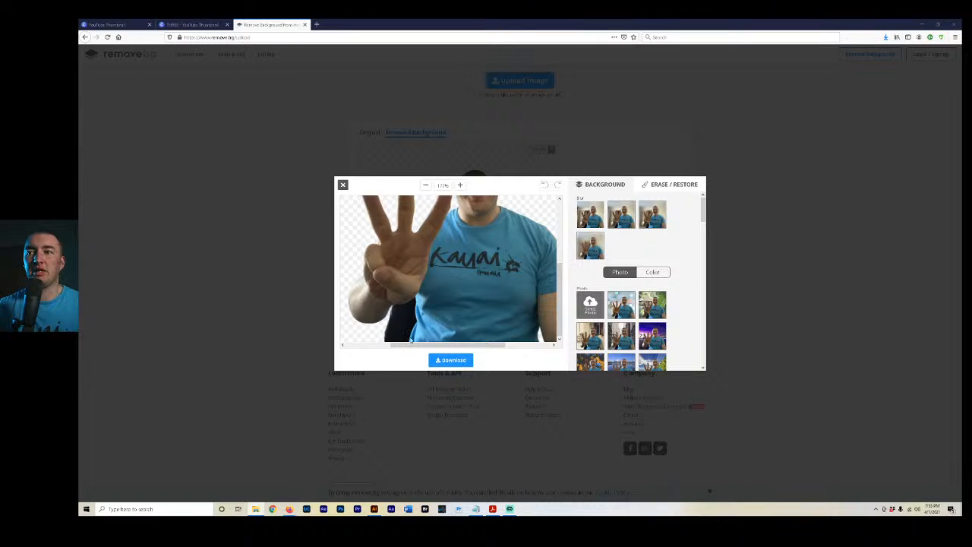
pyautogui.click(656, 186)
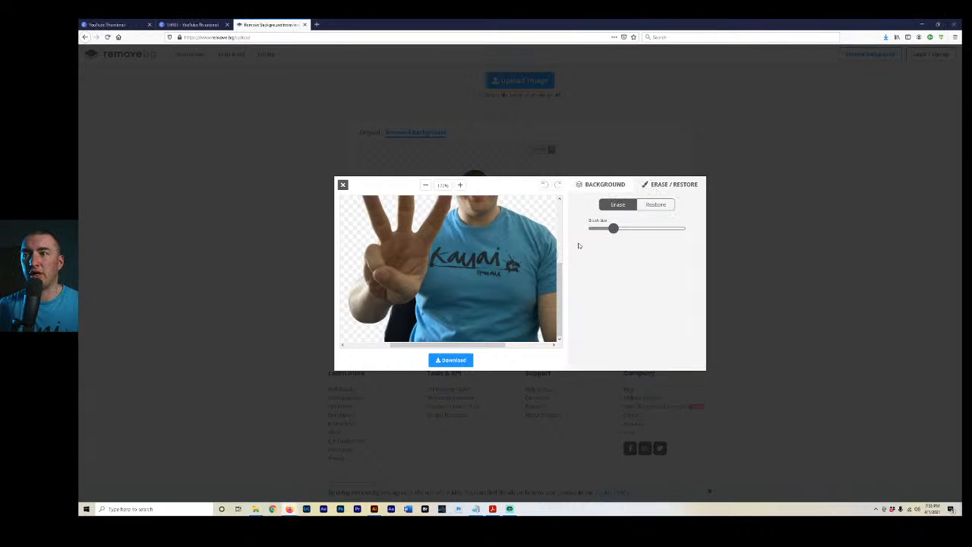
pyautogui.moveTo(612, 228); pyautogui.dragTo(606, 230)
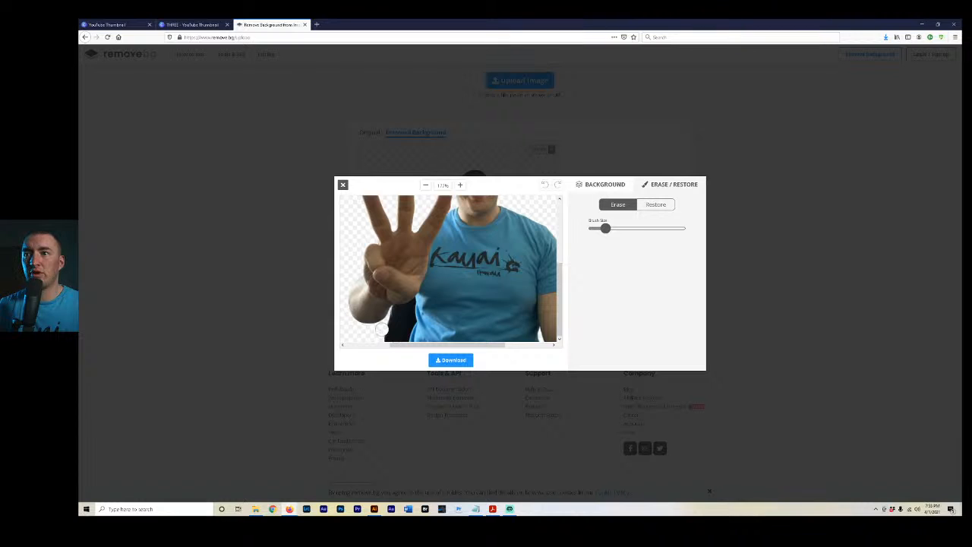
pyautogui.moveTo(401, 341)
pyautogui.mouseDown()
pyautogui.moveTo(405, 324)
pyautogui.moveTo(403, 334)
pyautogui.mouseUp()
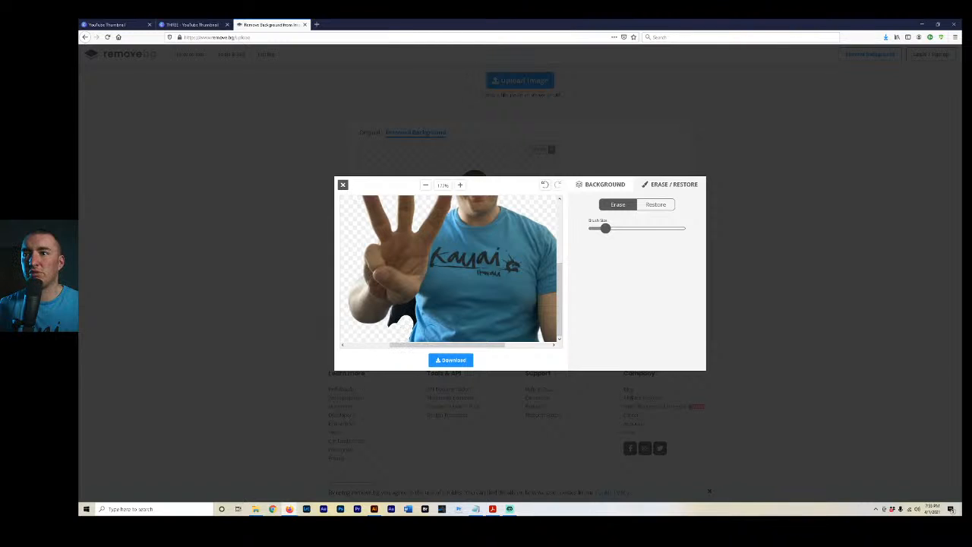
# Undo the chair erasures and close the cutout editor.
pyautogui.click(546, 186)
pyautogui.click(546, 187)
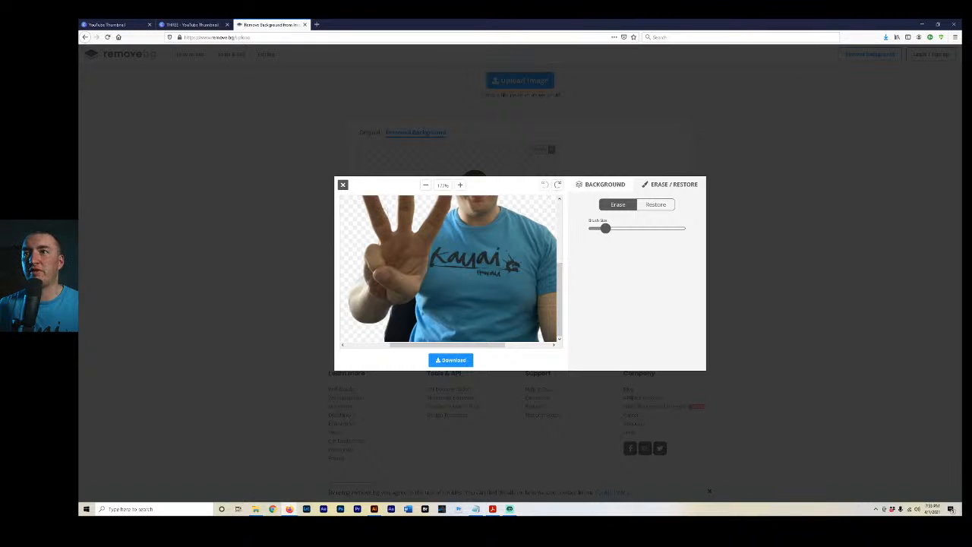
pyautogui.click(343, 186)
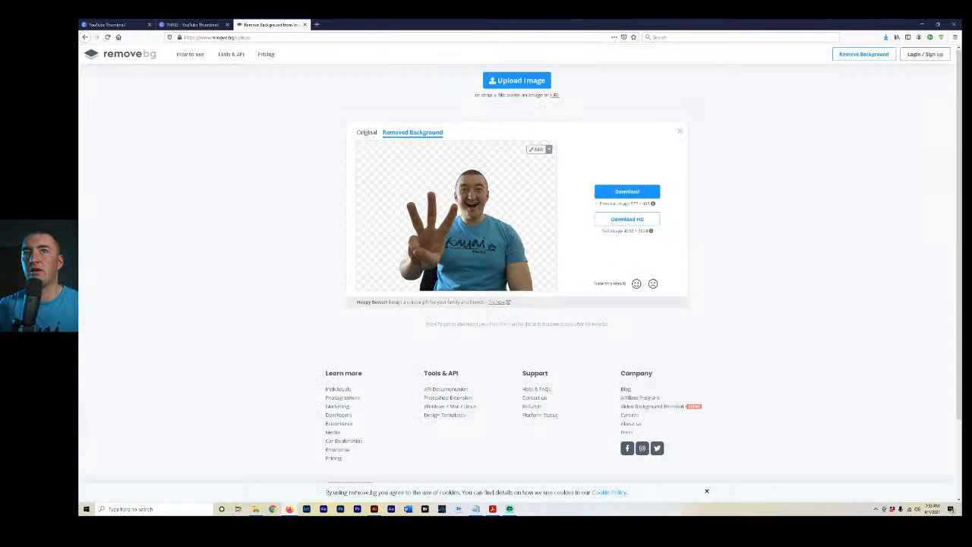
# Switch to the Canva thumbnail design, add the downloaded cutout photo and place it in the page's lower right area.
pyautogui.hotkey('alt', 'Tab')
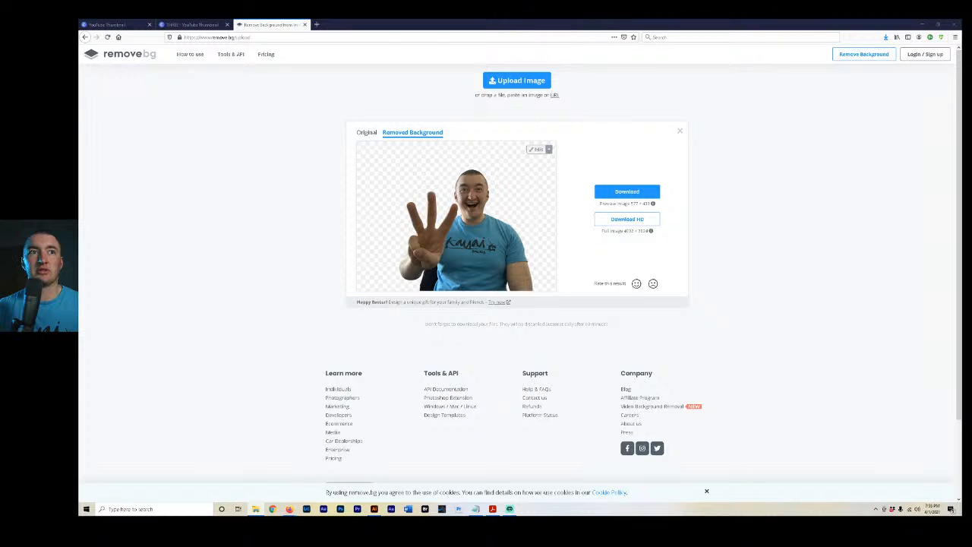
pyautogui.click(193, 25)
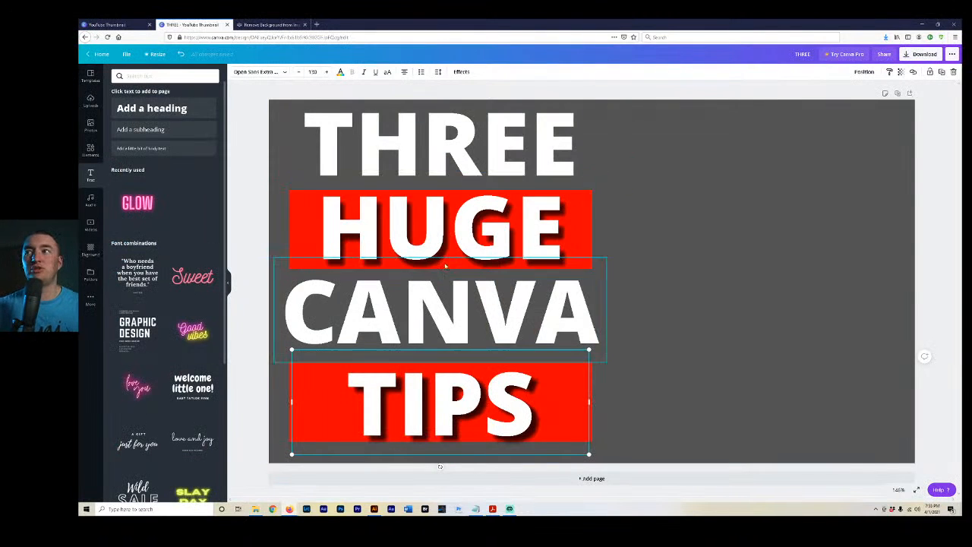
pyautogui.click(91, 101)
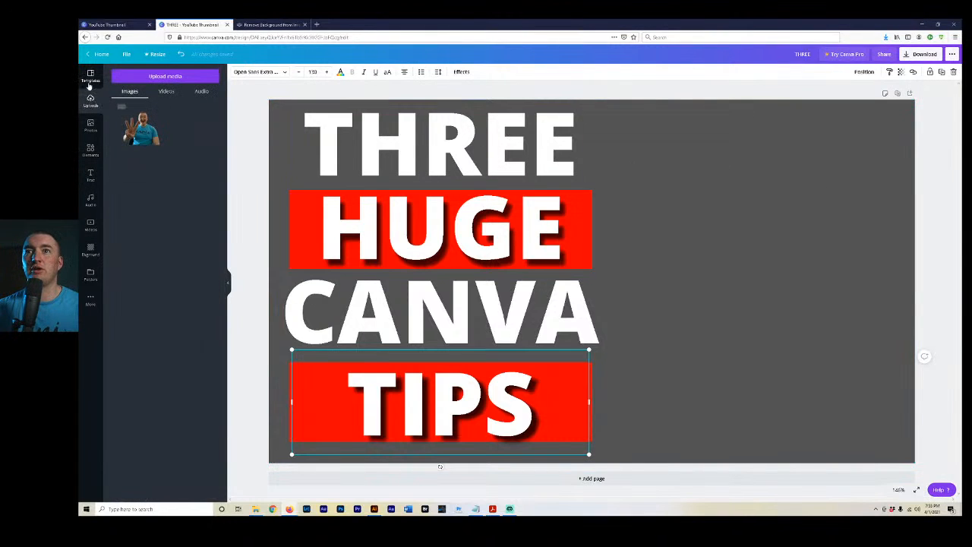
pyautogui.click(91, 76)
pyautogui.click(91, 205)
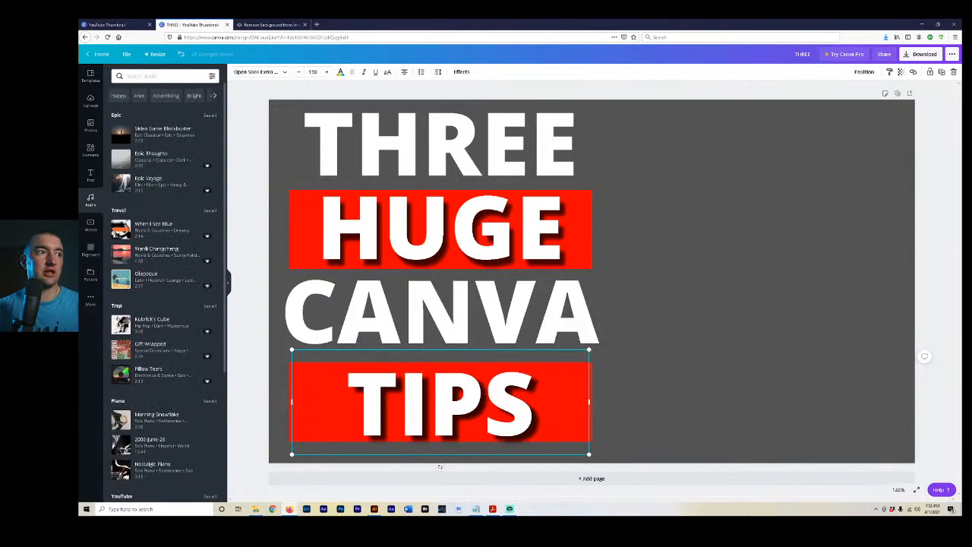
pyautogui.moveTo(759, 100); pyautogui.dragTo(758, 283)
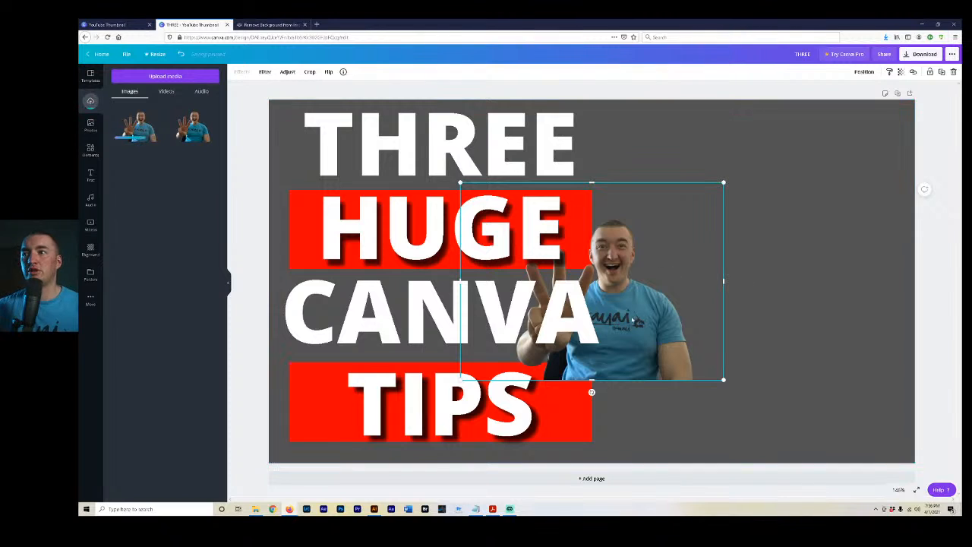
pyautogui.moveTo(642, 318); pyautogui.dragTo(789, 400)
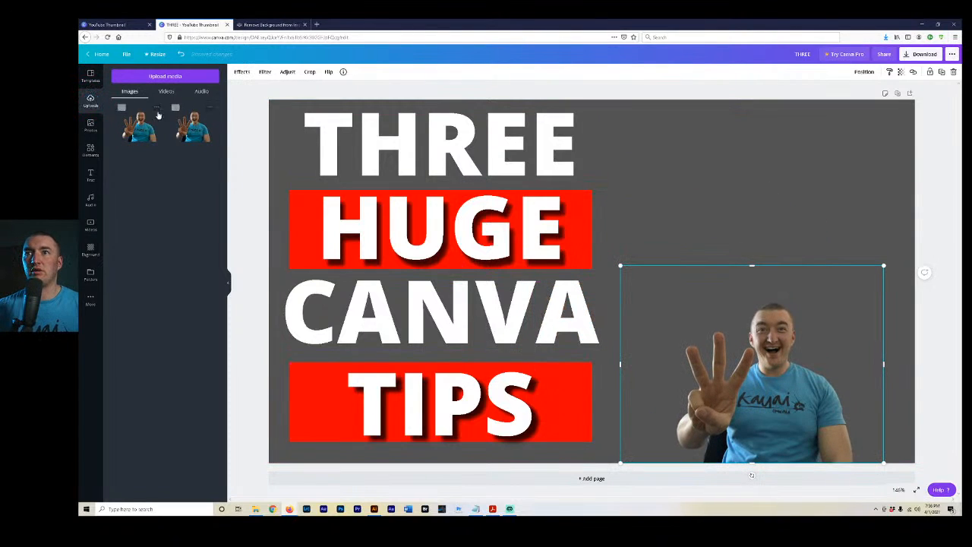
# Trash the duplicate IMG-4450-removebg-preview.png from the uploaded images.
pyautogui.click(211, 111)
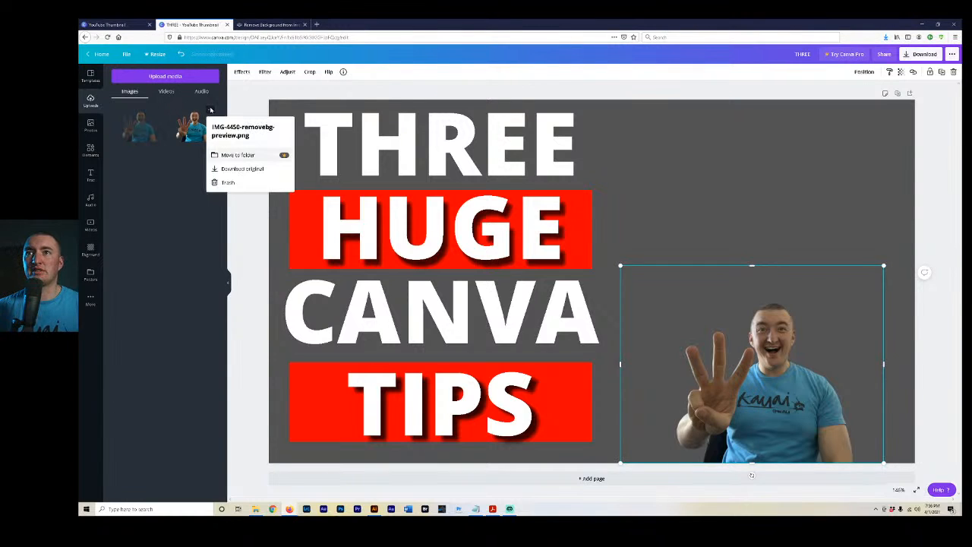
pyautogui.click(195, 215)
pyautogui.click(210, 112)
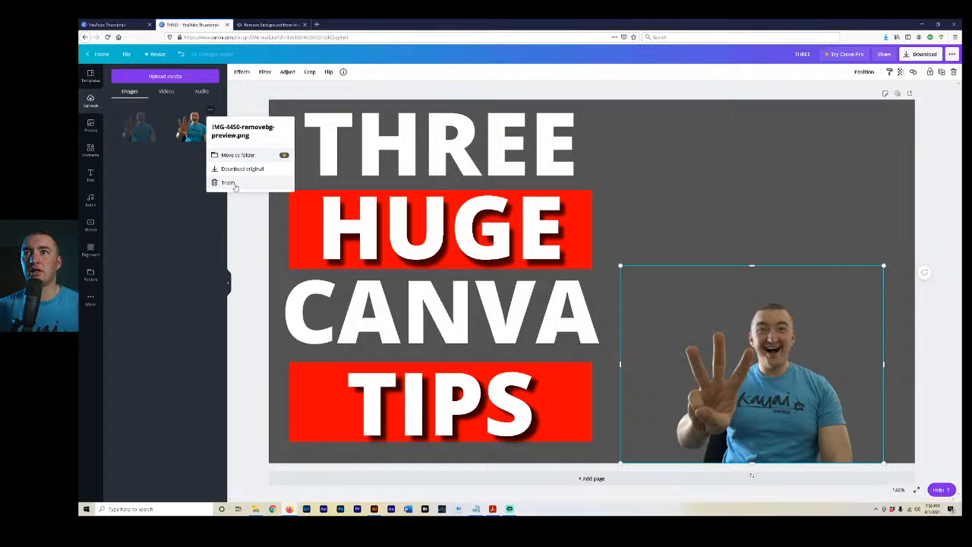
pyautogui.click(228, 183)
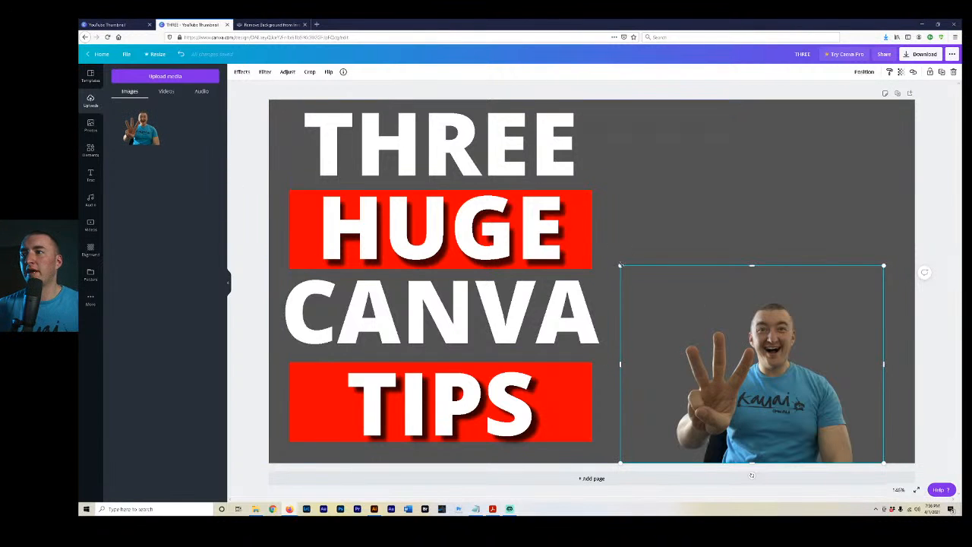
# Enlarge the cutout photo to nearly the page height and position it beside the text, with the forearm slightly overlapping the TIPS bar.
pyautogui.moveTo(620, 265); pyautogui.dragTo(392, 79)
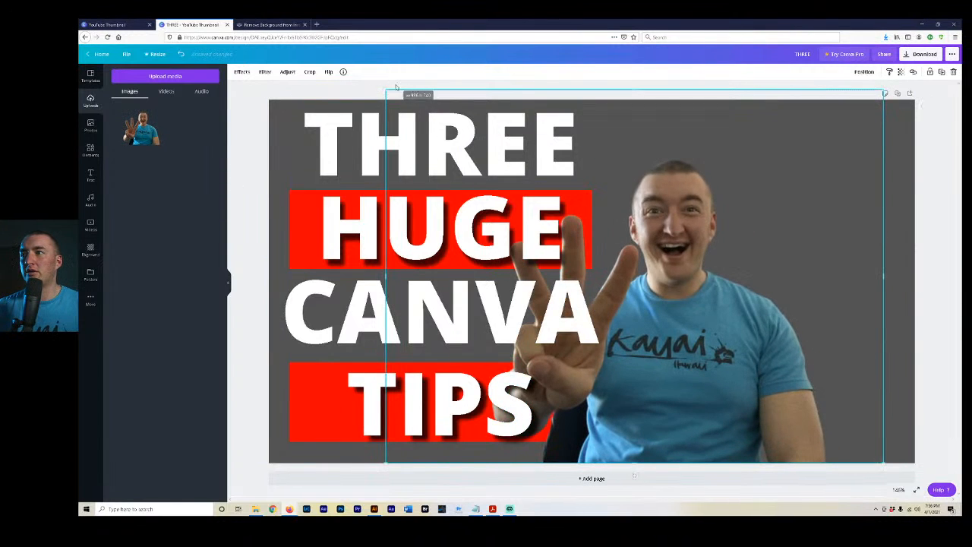
pyautogui.moveTo(658, 351); pyautogui.dragTo(750, 349)
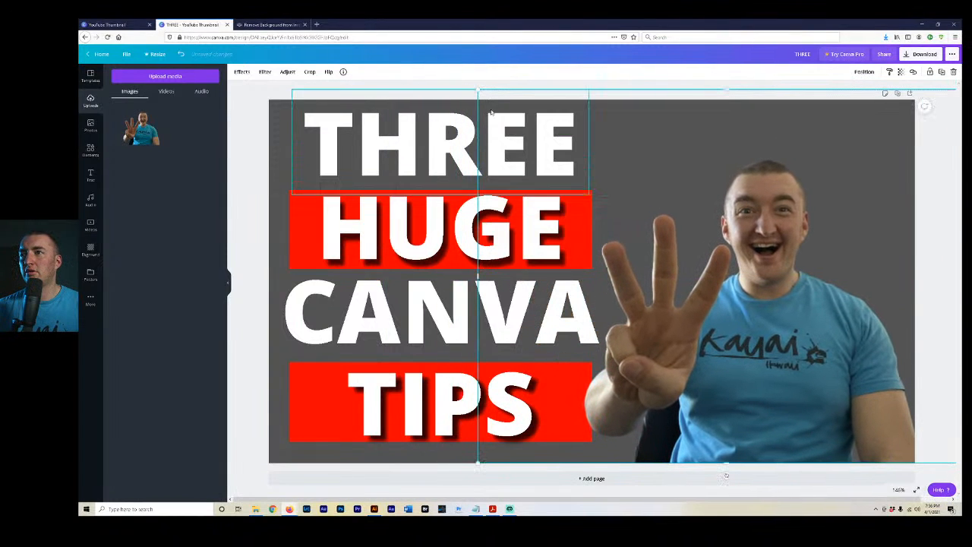
pyautogui.moveTo(478, 90); pyautogui.dragTo(426, 51)
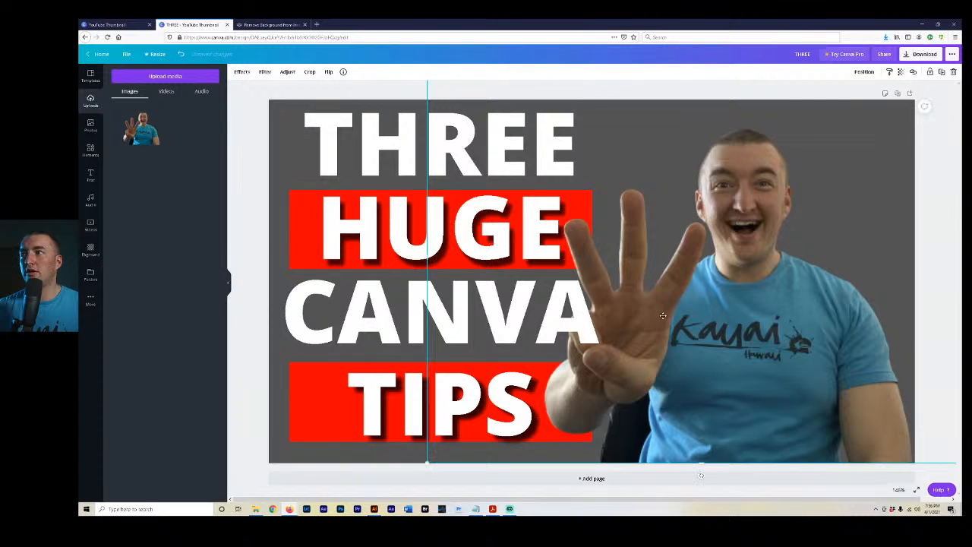
pyautogui.moveTo(660, 313); pyautogui.dragTo(702, 313)
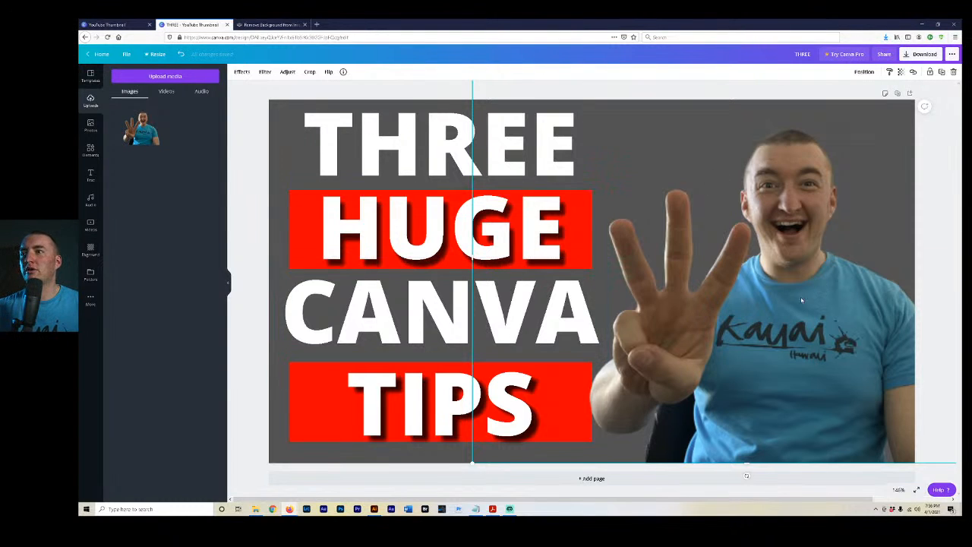
pyautogui.moveTo(801, 301); pyautogui.dragTo(788, 303)
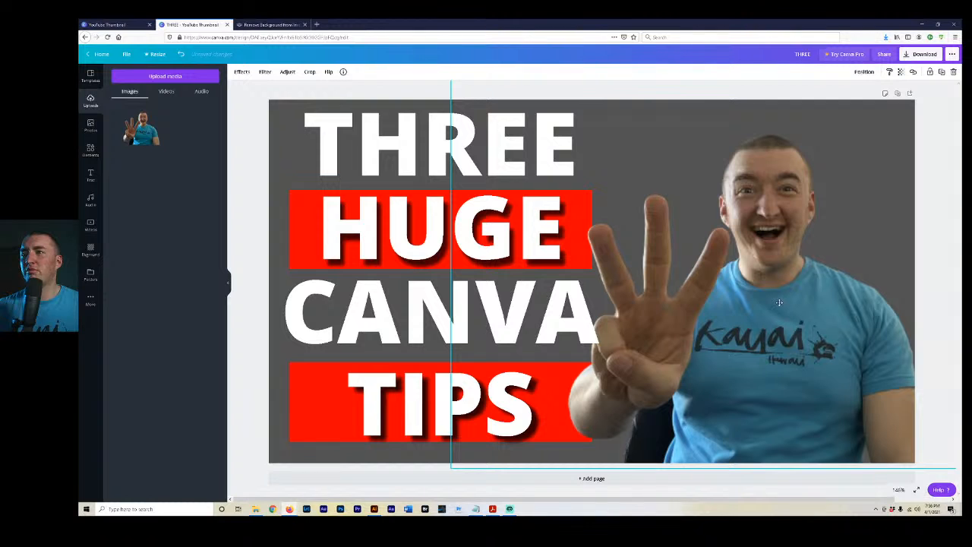
pyautogui.moveTo(778, 302); pyautogui.dragTo(771, 301)
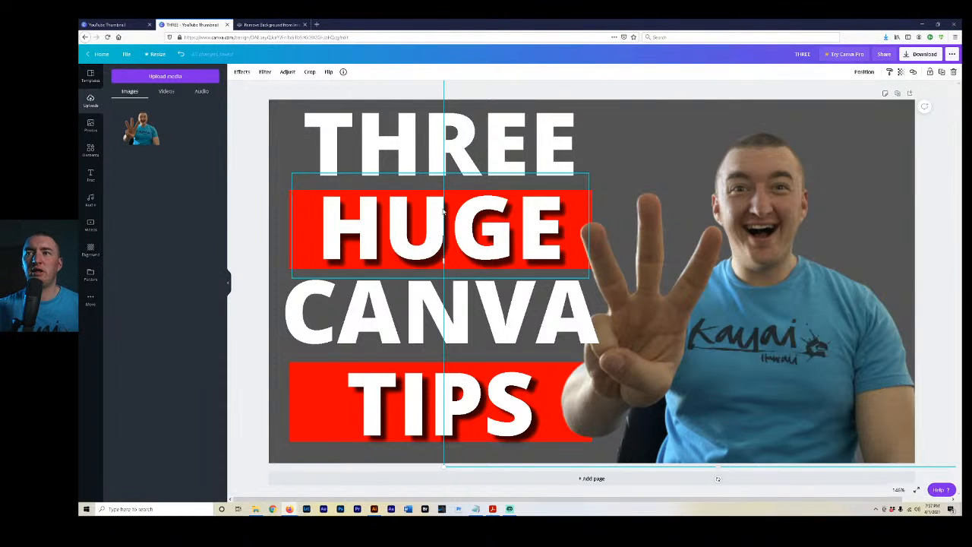
# Try a red square shape on the thumbnail, shift it over the text and delete it.
pyautogui.click(571, 97)
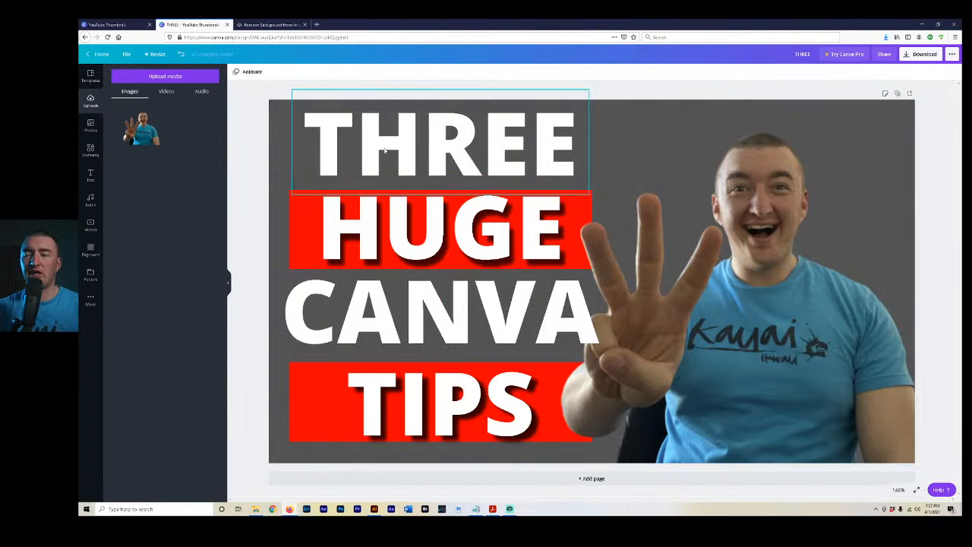
pyautogui.click(100, 152)
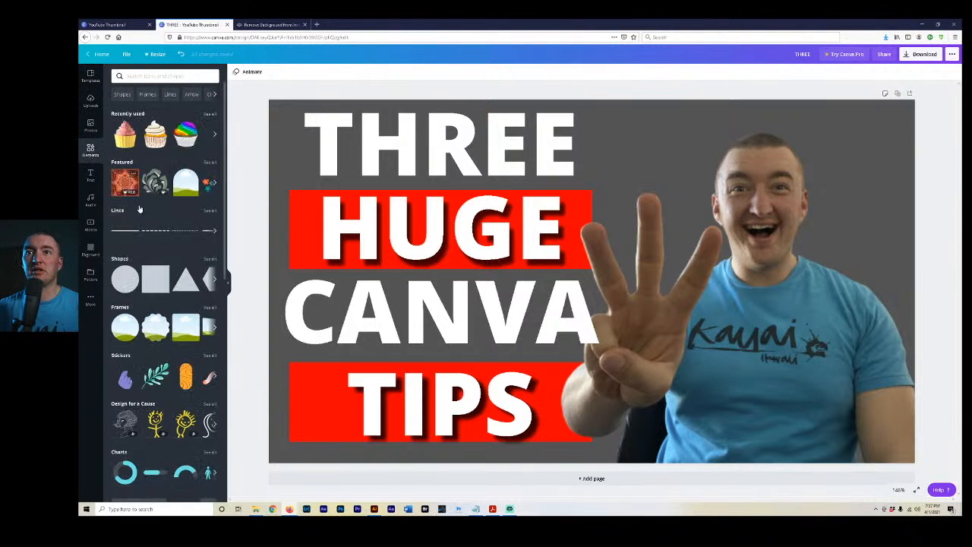
pyautogui.click(156, 281)
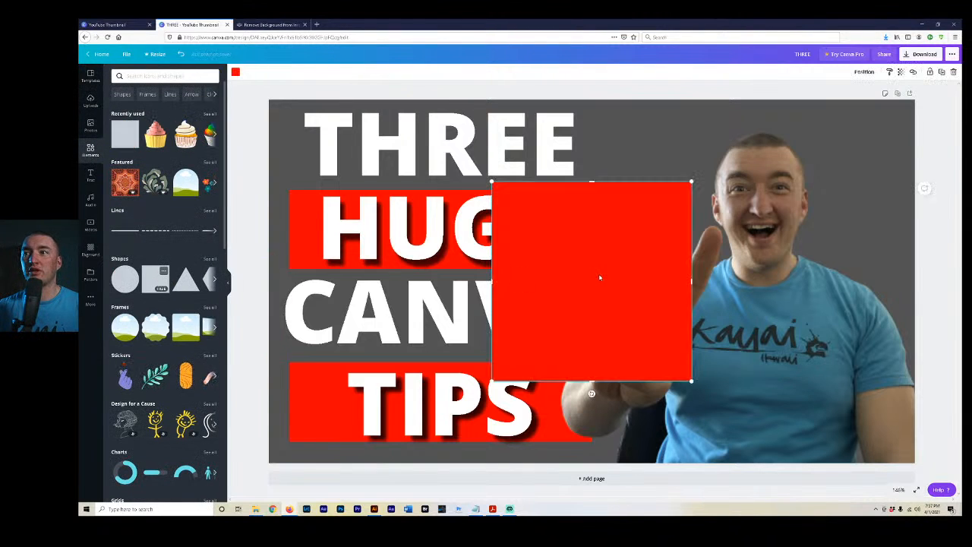
pyautogui.moveTo(599, 278); pyautogui.dragTo(540, 258)
pyautogui.click(954, 72)
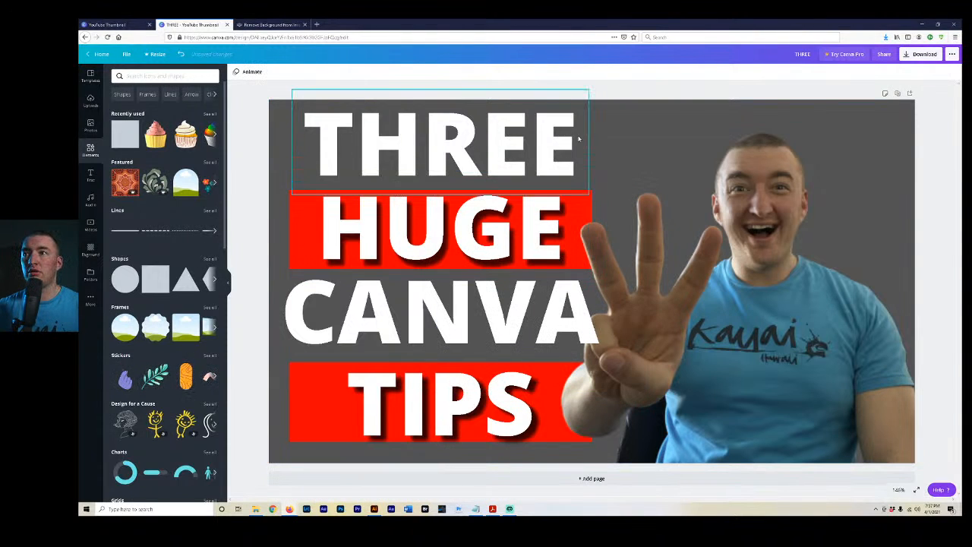
# Try a red circle shape on the thumbnail, move it around and delete it.
pyautogui.hotkey('ctrl', 'z')
pyautogui.moveTo(685, 247); pyautogui.dragTo(673, 192)
pyautogui.click(953, 73)
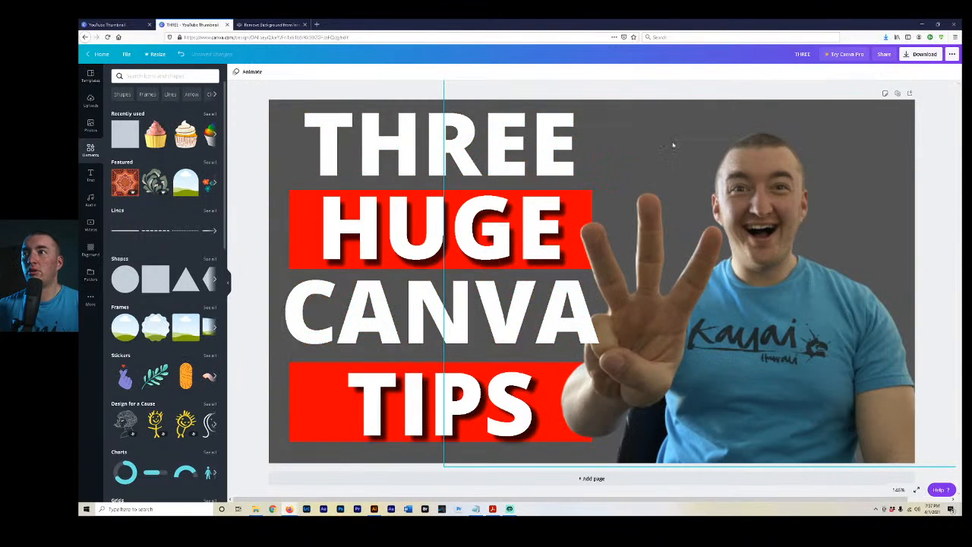
pyautogui.hotkey('ctrl', 'z')
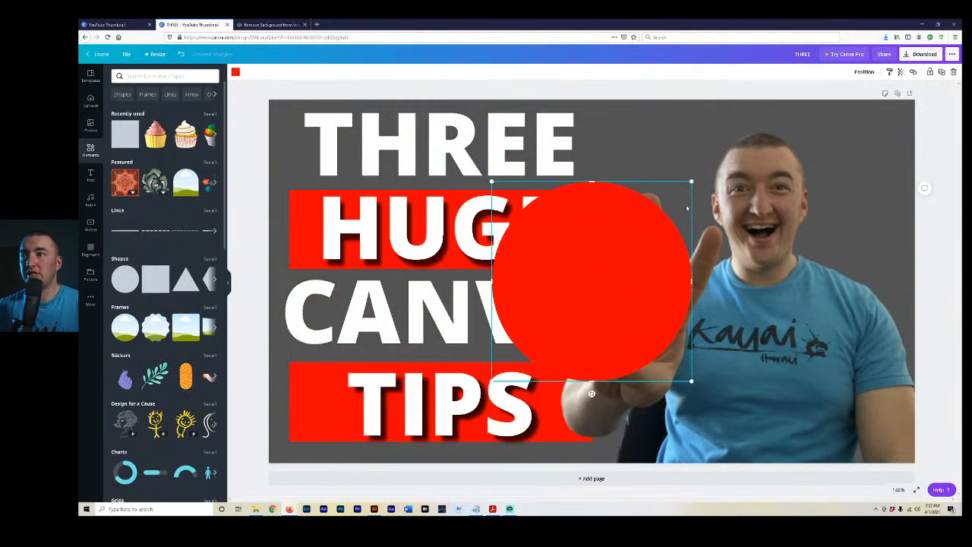
pyautogui.moveTo(650, 223); pyautogui.dragTo(750, 211)
pyautogui.click(953, 73)
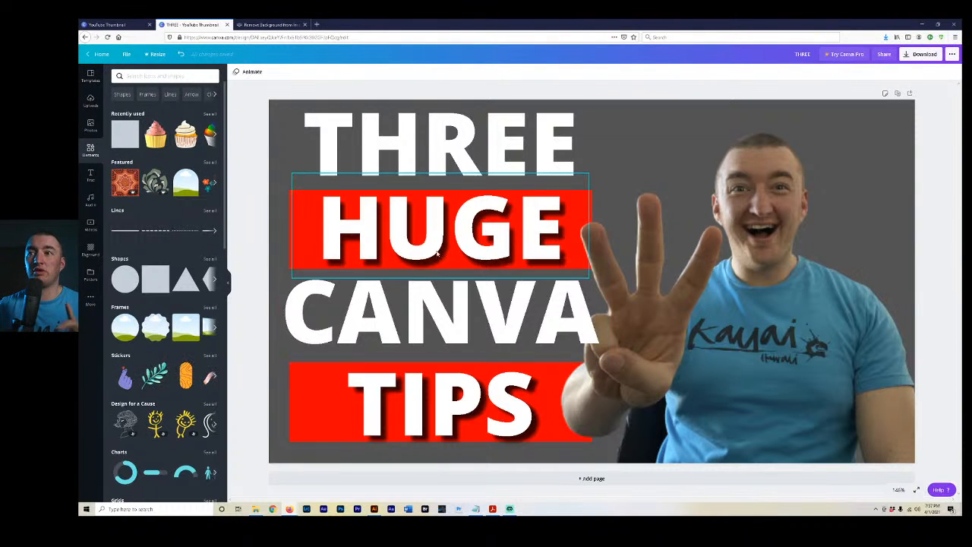
# Try the Hollow, Glitch, Neon and Curve effects on the HUGE text.
pyautogui.click(429, 237)
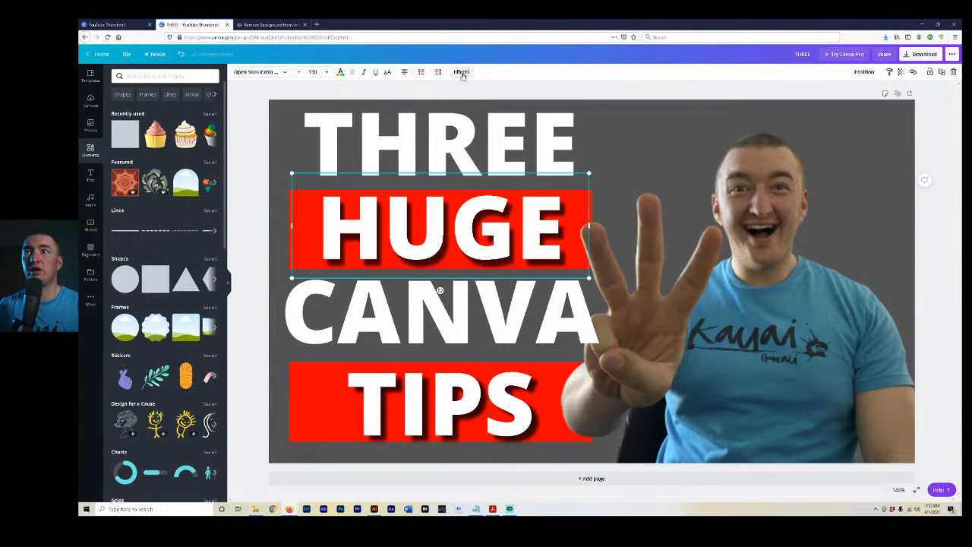
pyautogui.click(462, 72)
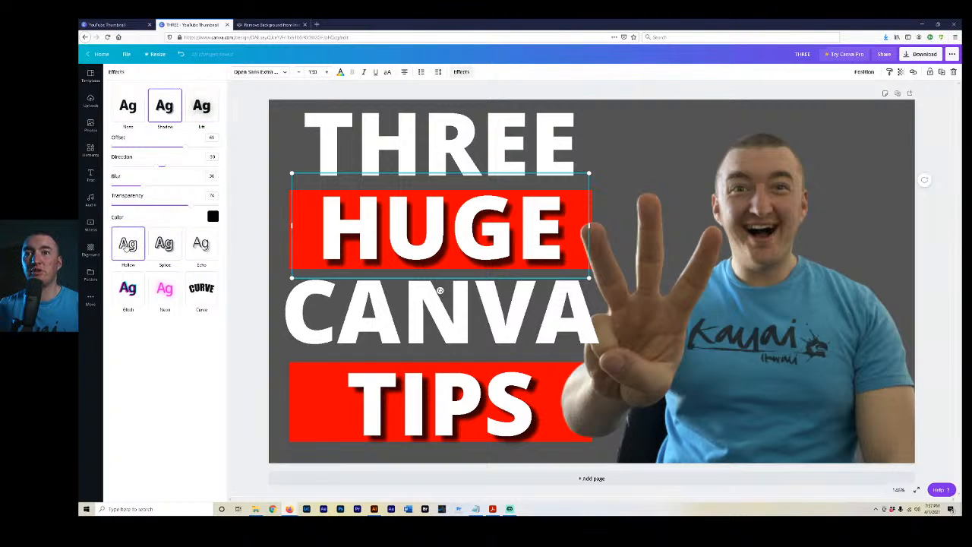
pyautogui.click(129, 249)
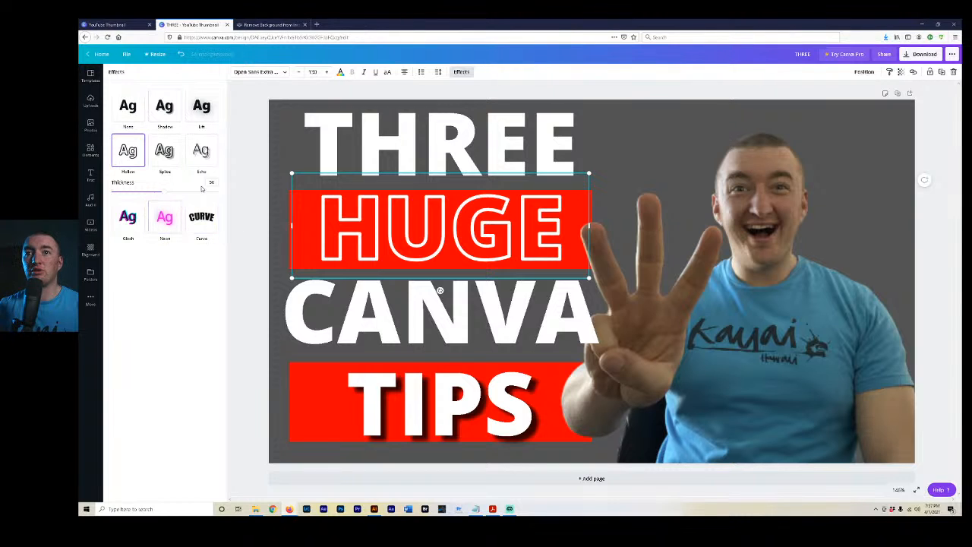
pyautogui.click(133, 219)
pyautogui.click(167, 201)
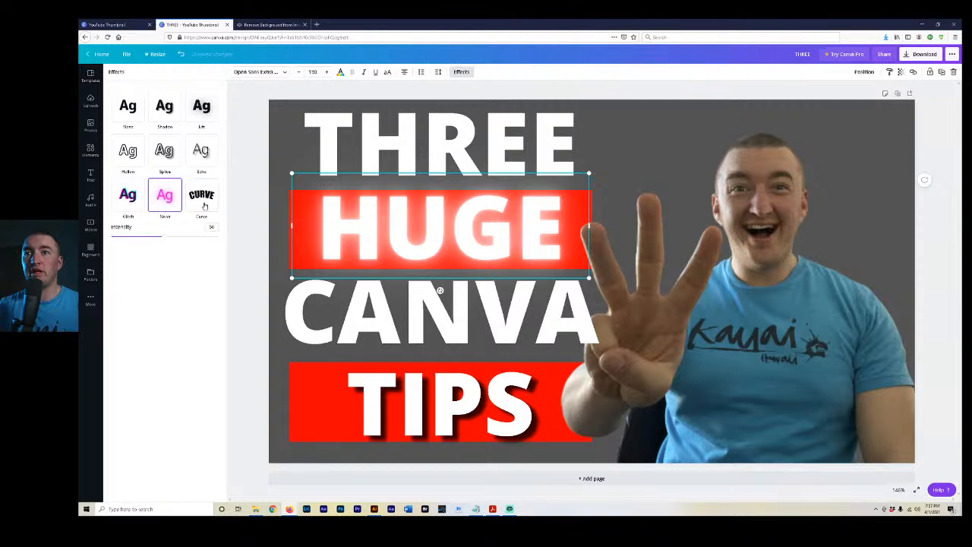
pyautogui.click(201, 196)
# Give the HUGE text a black Shadow effect with transparency 100, blur 50 and an offset of about 73.
pyautogui.click(165, 106)
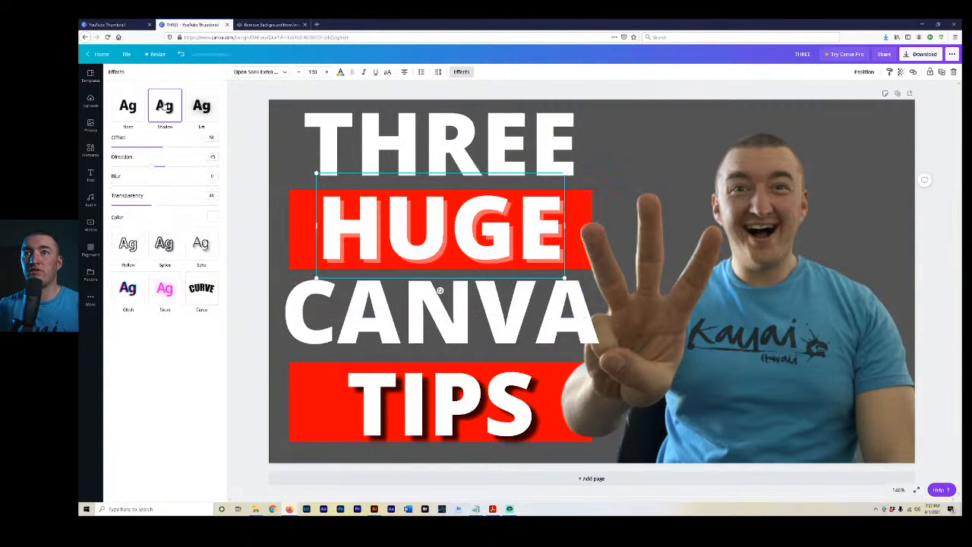
pyautogui.click(213, 217)
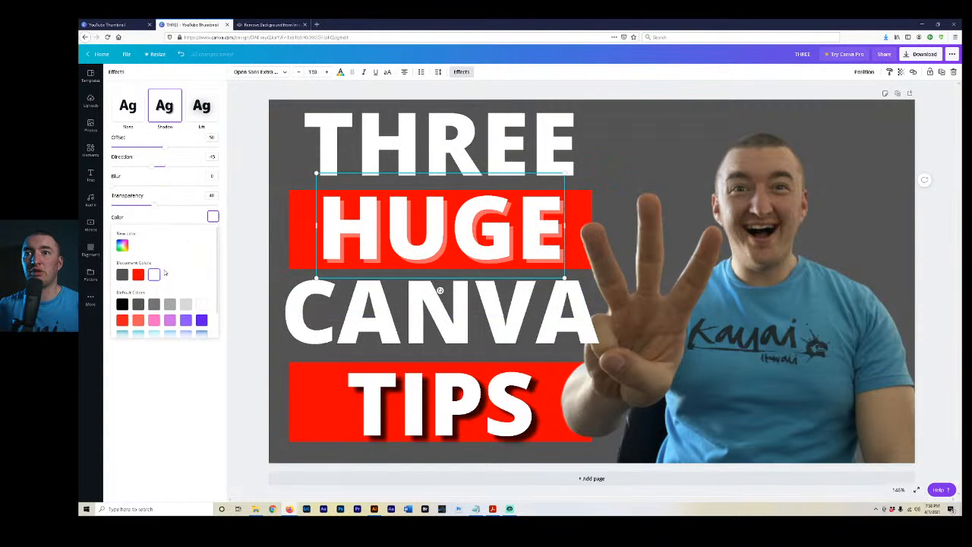
pyautogui.click(122, 304)
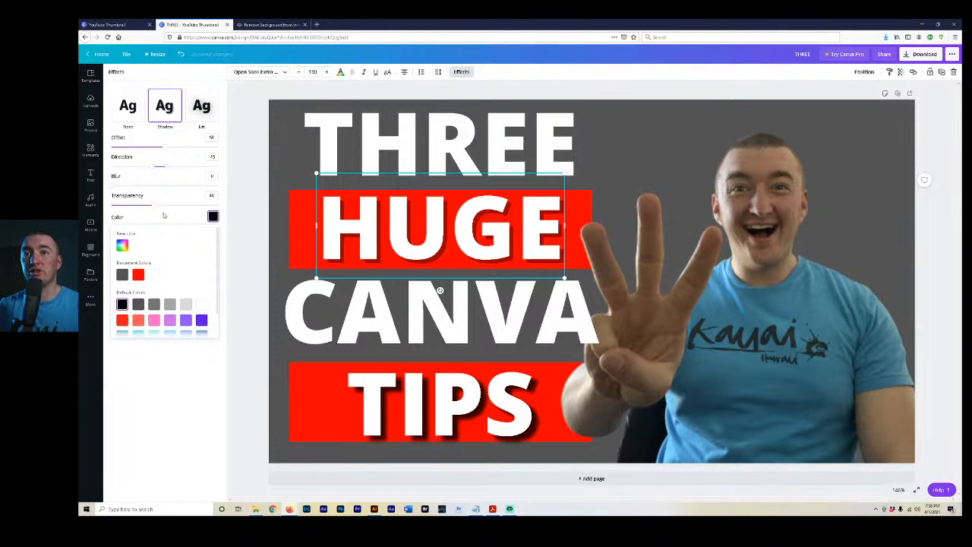
pyautogui.moveTo(162, 210); pyautogui.dragTo(219, 205)
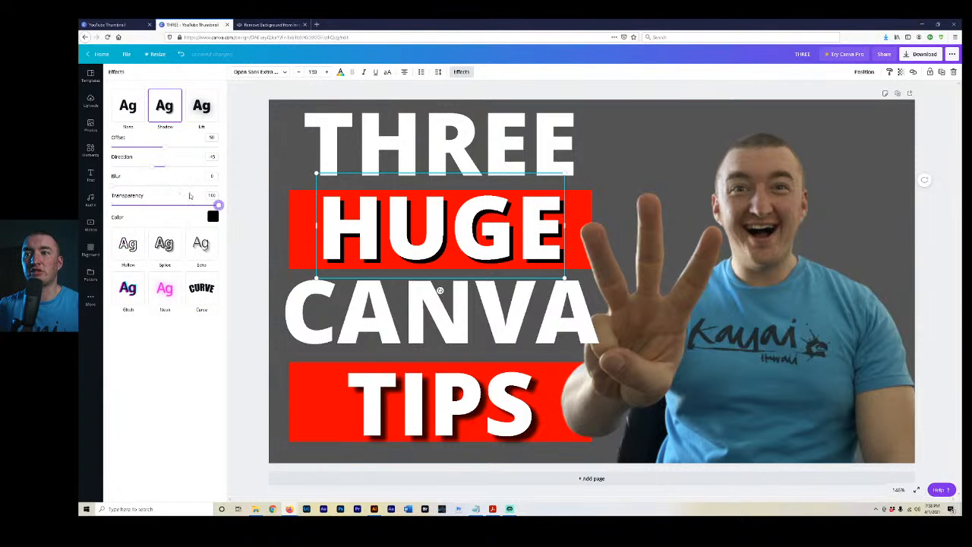
pyautogui.moveTo(133, 188); pyautogui.dragTo(166, 188)
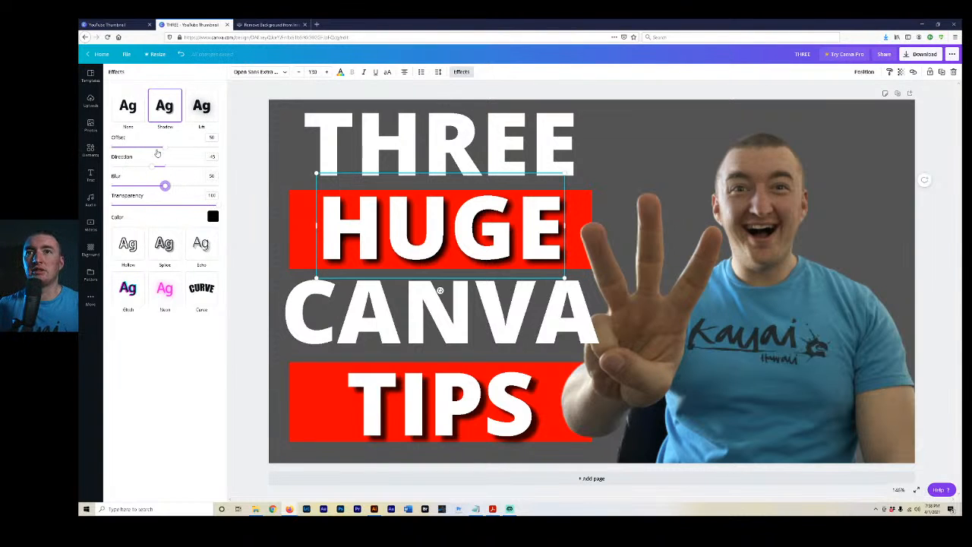
pyautogui.moveTo(160, 148); pyautogui.dragTo(190, 156)
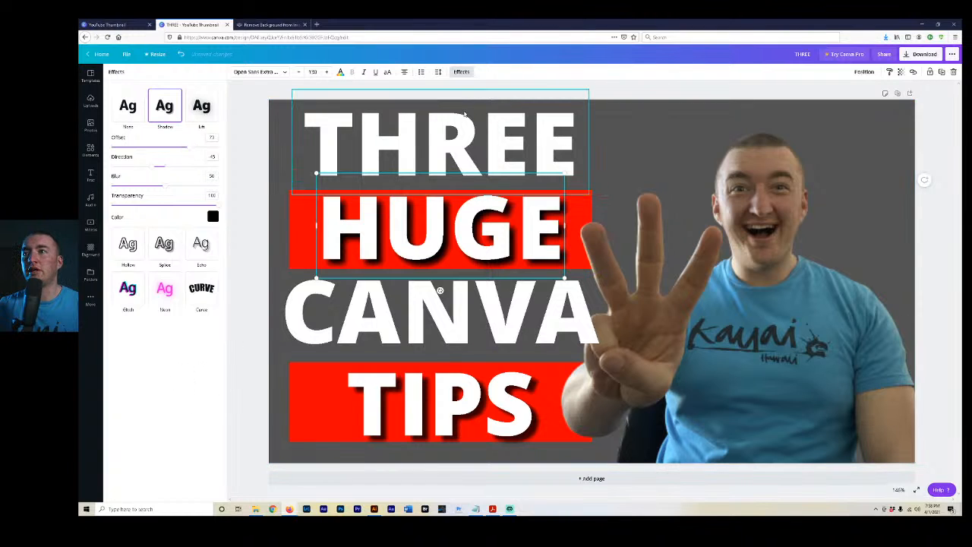
# Add a Glow shadow to the cutout photo and raise its transparency setting to 100.
pyautogui.click(709, 302)
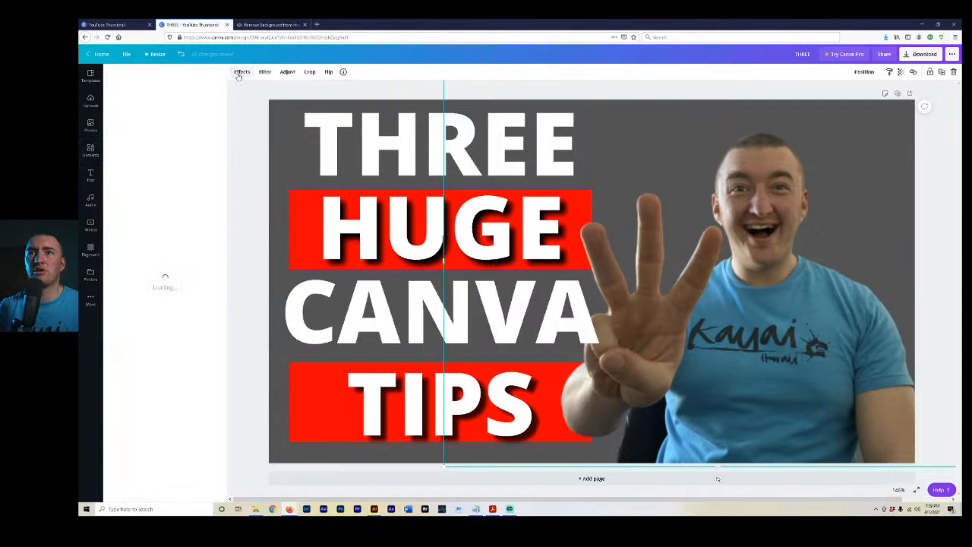
pyautogui.click(240, 72)
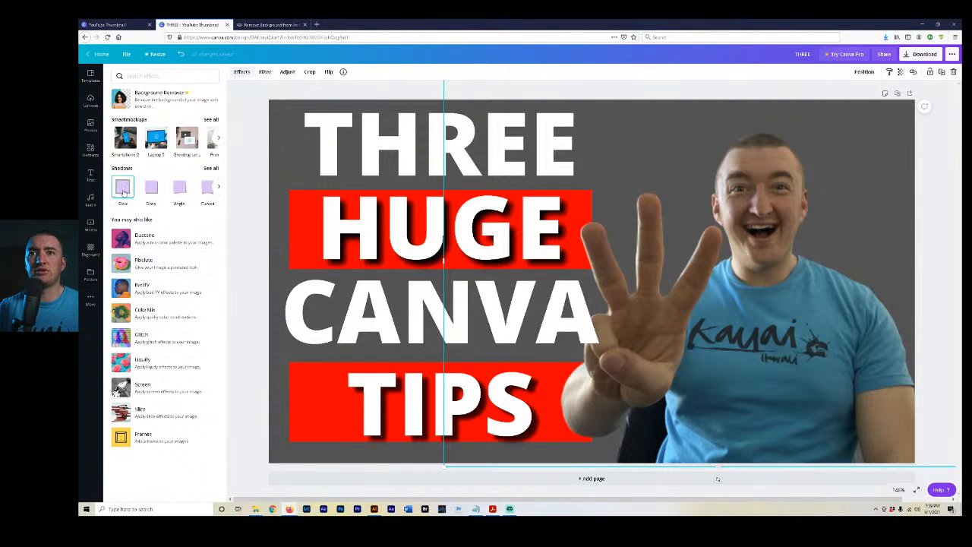
pyautogui.click(123, 188)
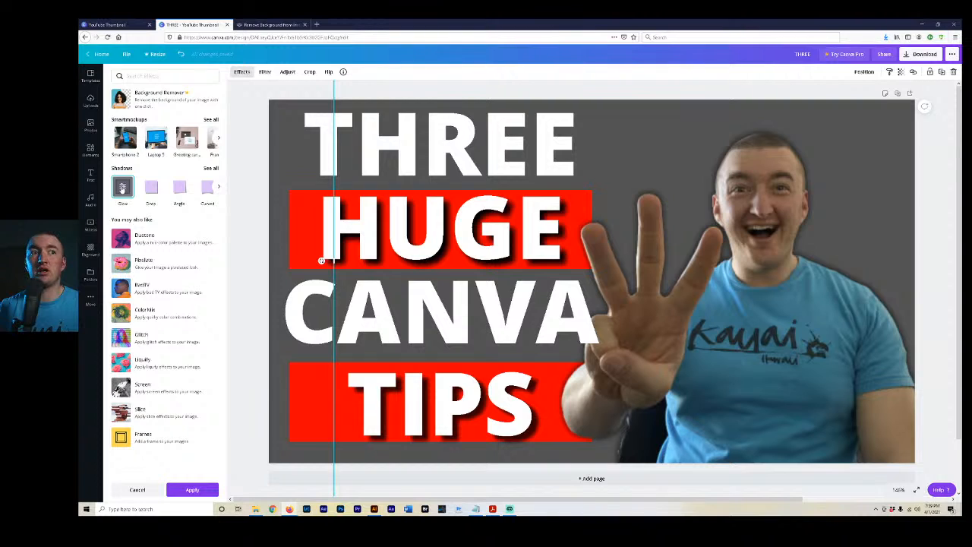
pyautogui.click(122, 188)
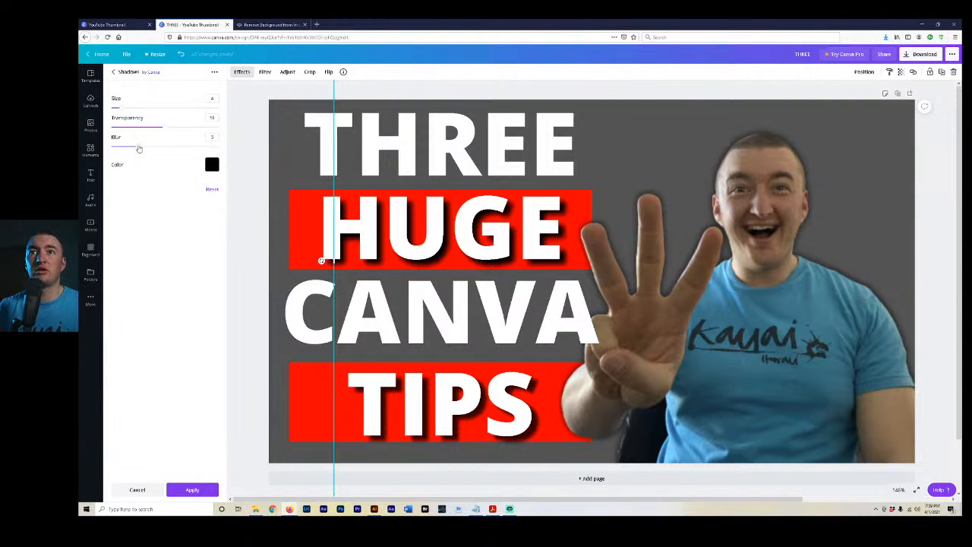
pyautogui.moveTo(137, 145); pyautogui.dragTo(225, 128)
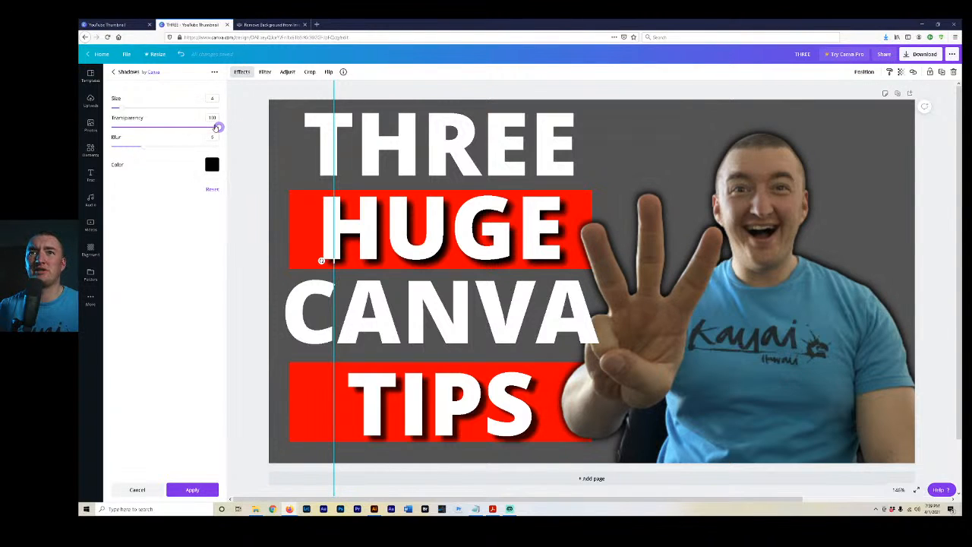
# Set the cutout photo's glow colour to white, then leave the effect settings and deselect the photo.
pyautogui.click(213, 167)
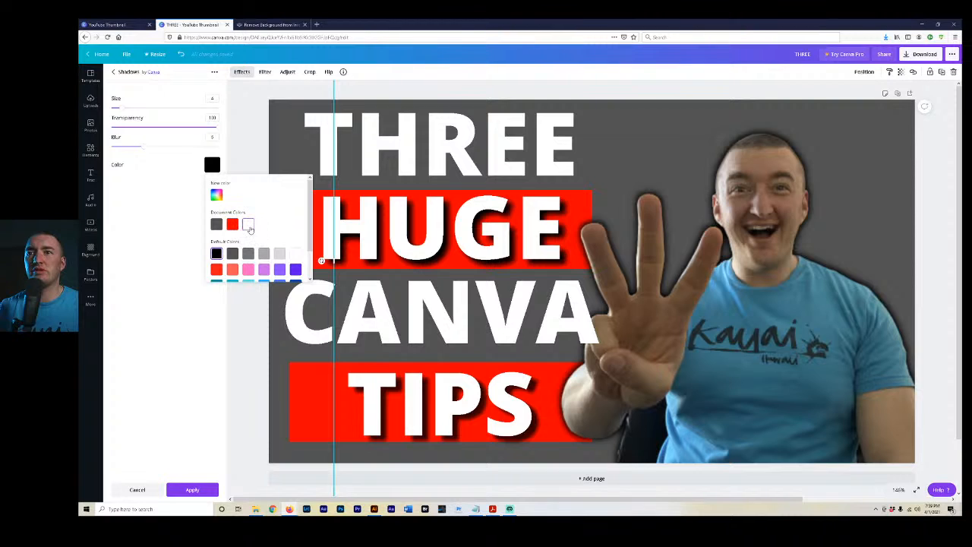
pyautogui.click(248, 225)
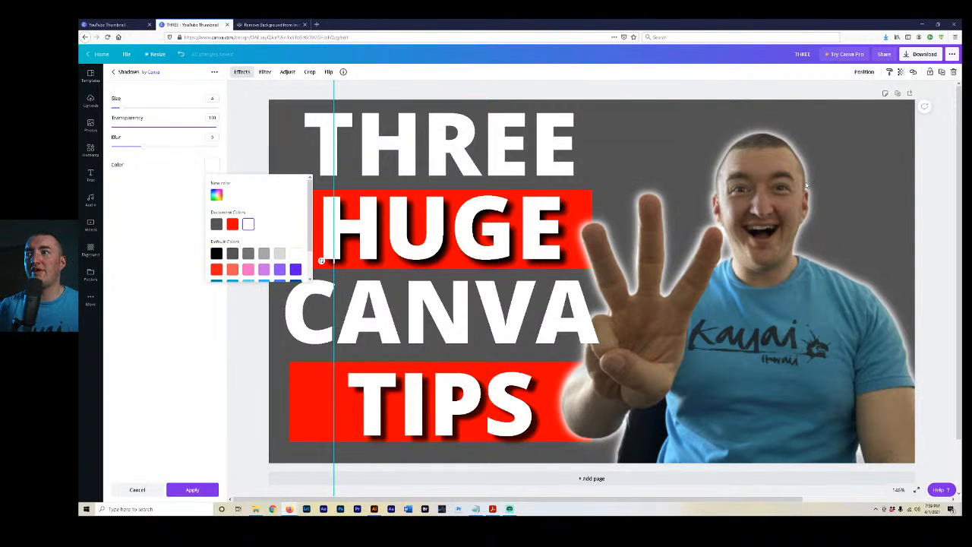
pyautogui.click(208, 319)
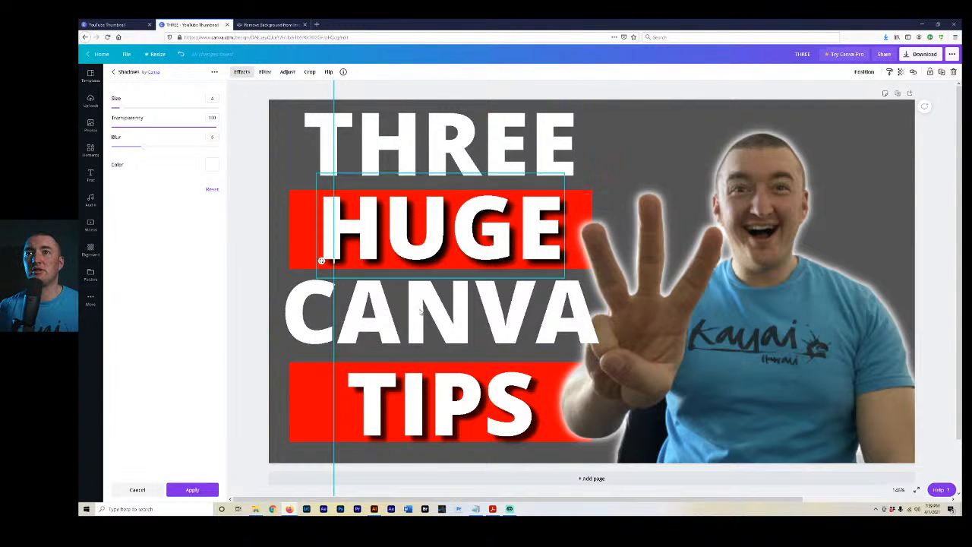
pyautogui.click(90, 150)
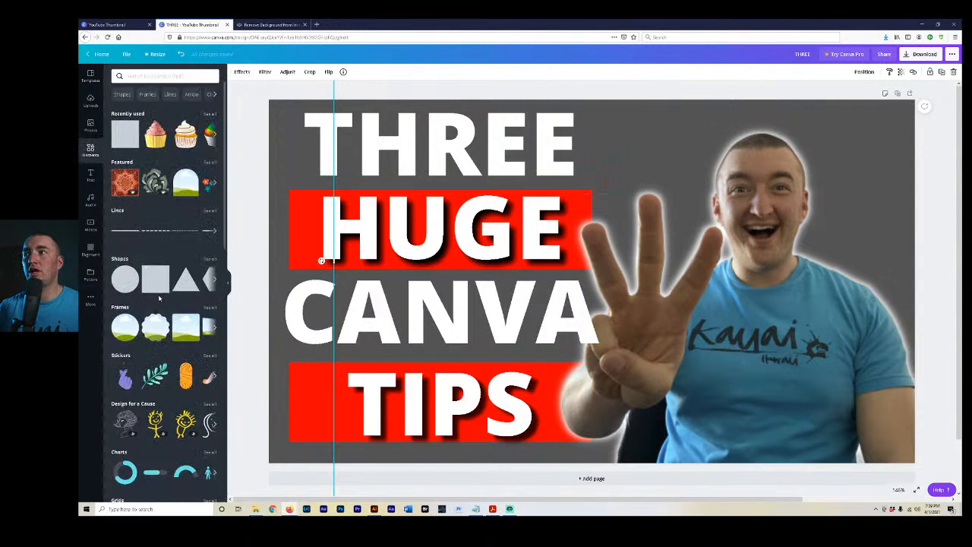
pyautogui.click(839, 91)
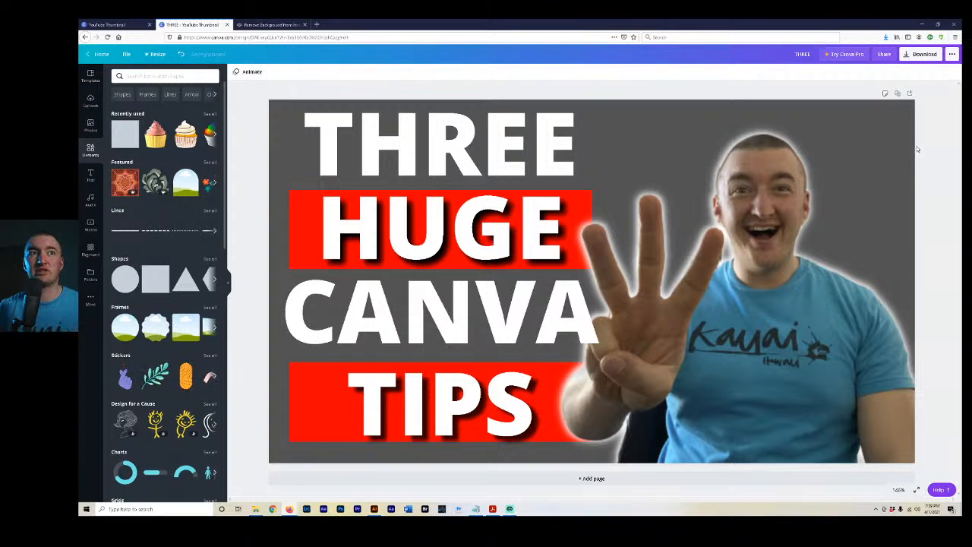
pyautogui.click(924, 56)
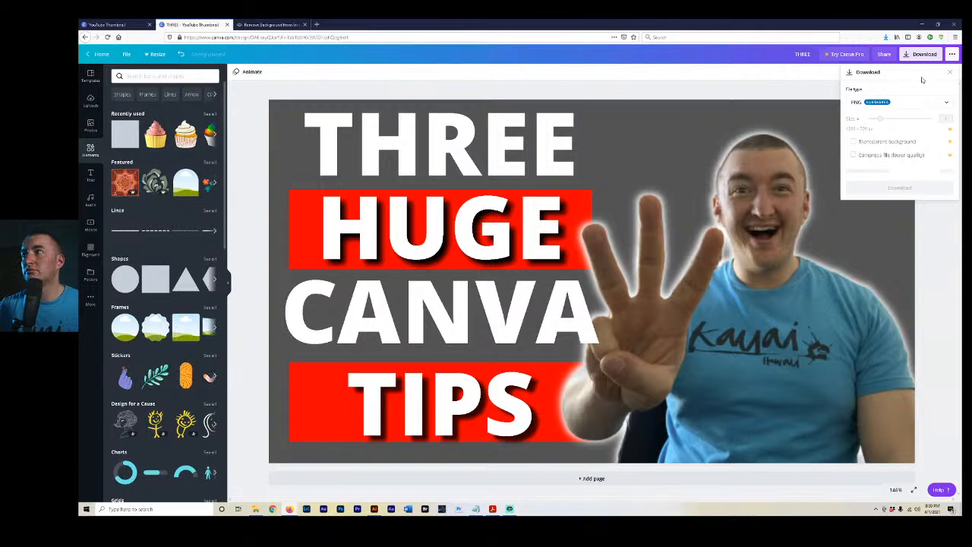
pyautogui.click(947, 73)
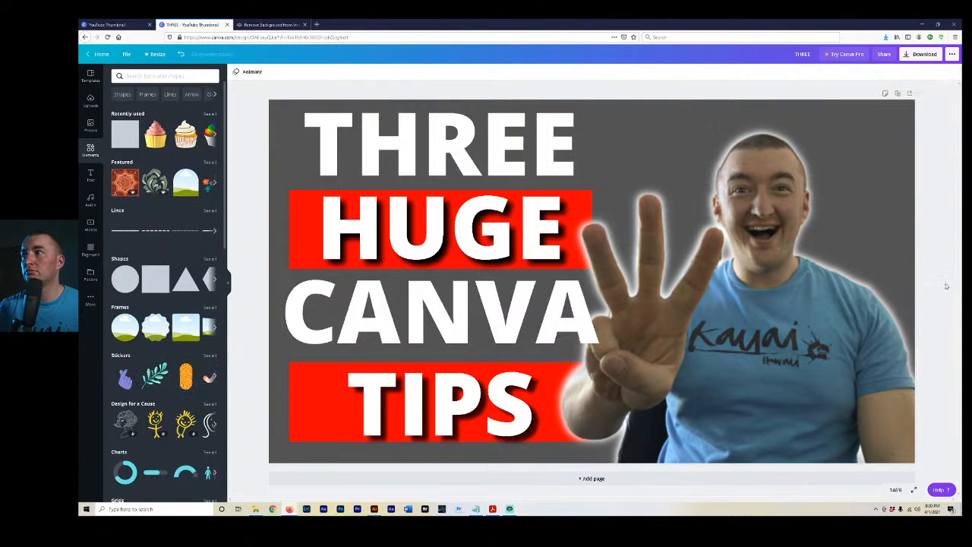
pyautogui.click(927, 53)
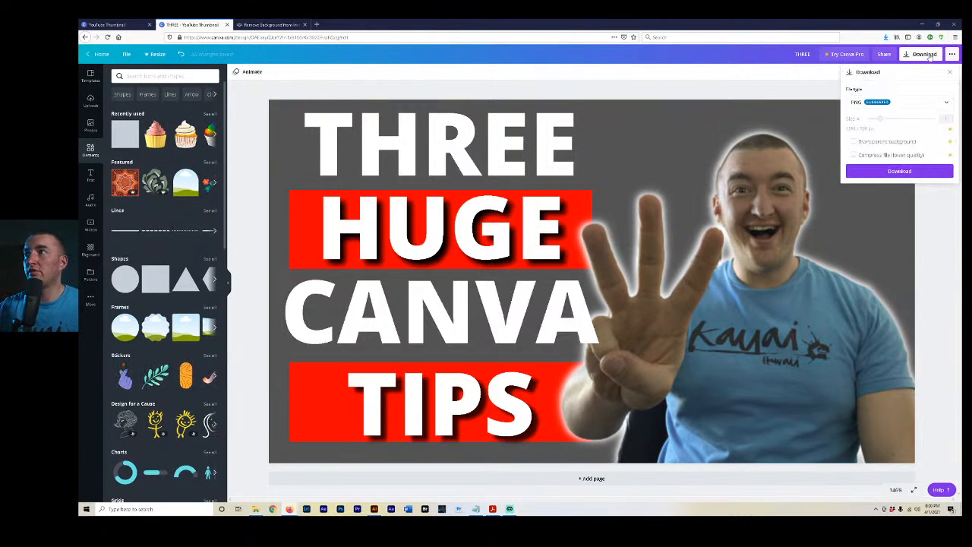
pyautogui.click(949, 73)
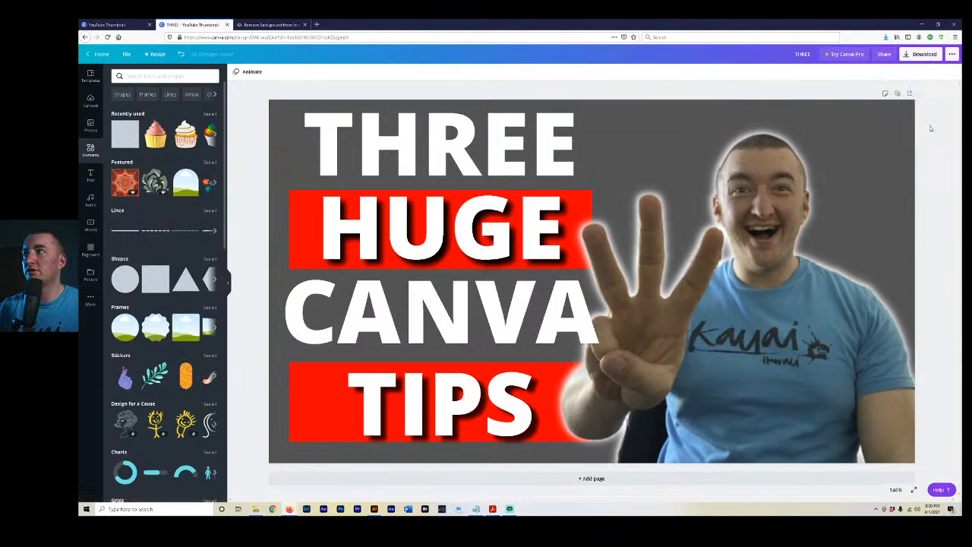
# Download the thumbnail as a PNG, save it as THREE.png and return to the home page.
pyautogui.click(926, 54)
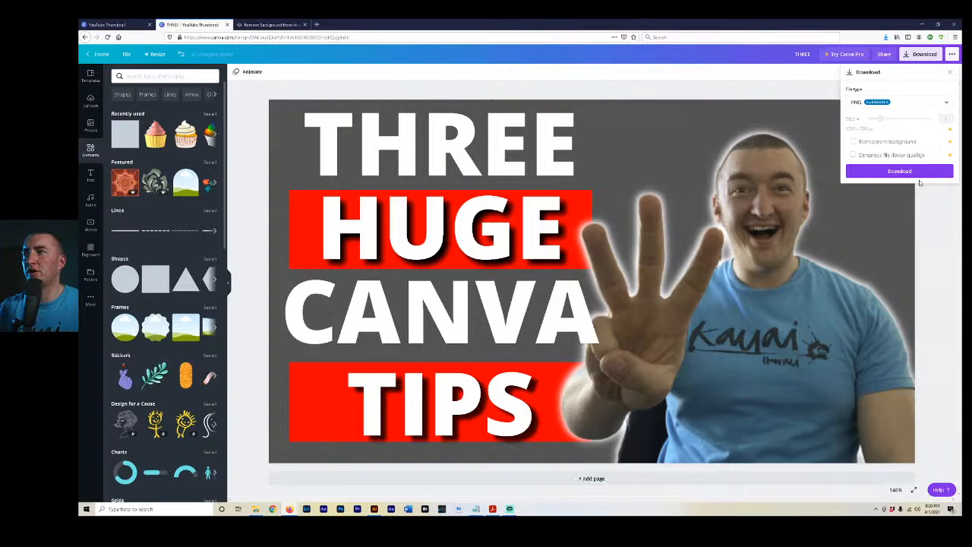
pyautogui.click(914, 171)
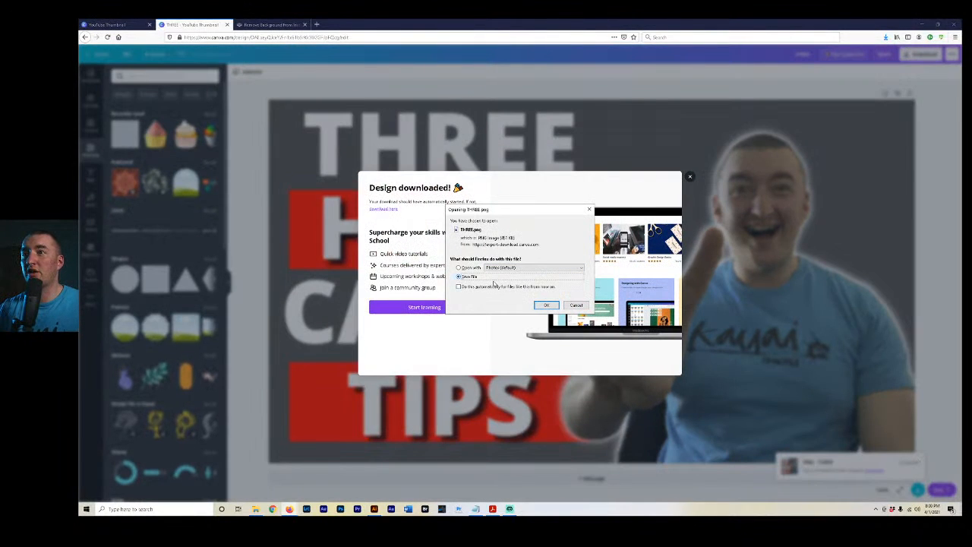
pyautogui.click(547, 305)
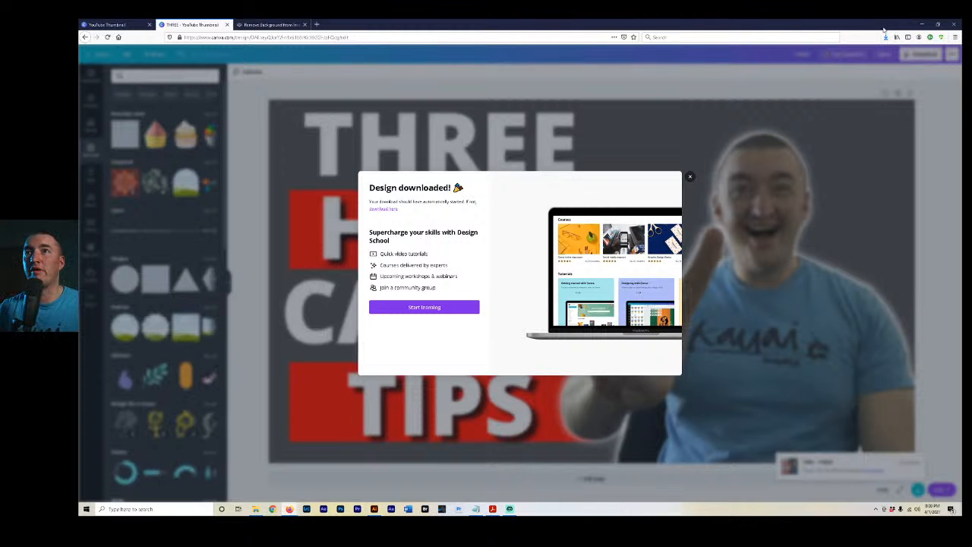
pyautogui.click(690, 177)
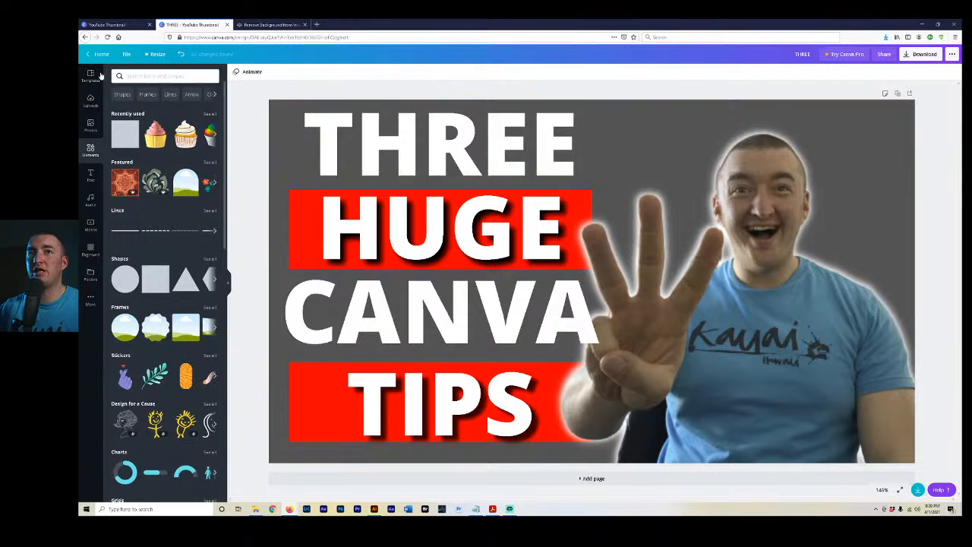
pyautogui.click(101, 54)
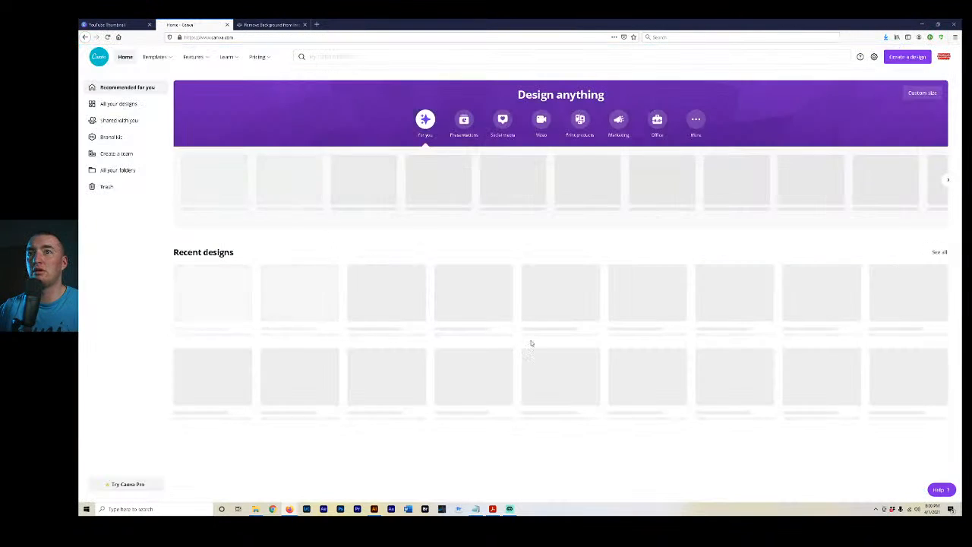